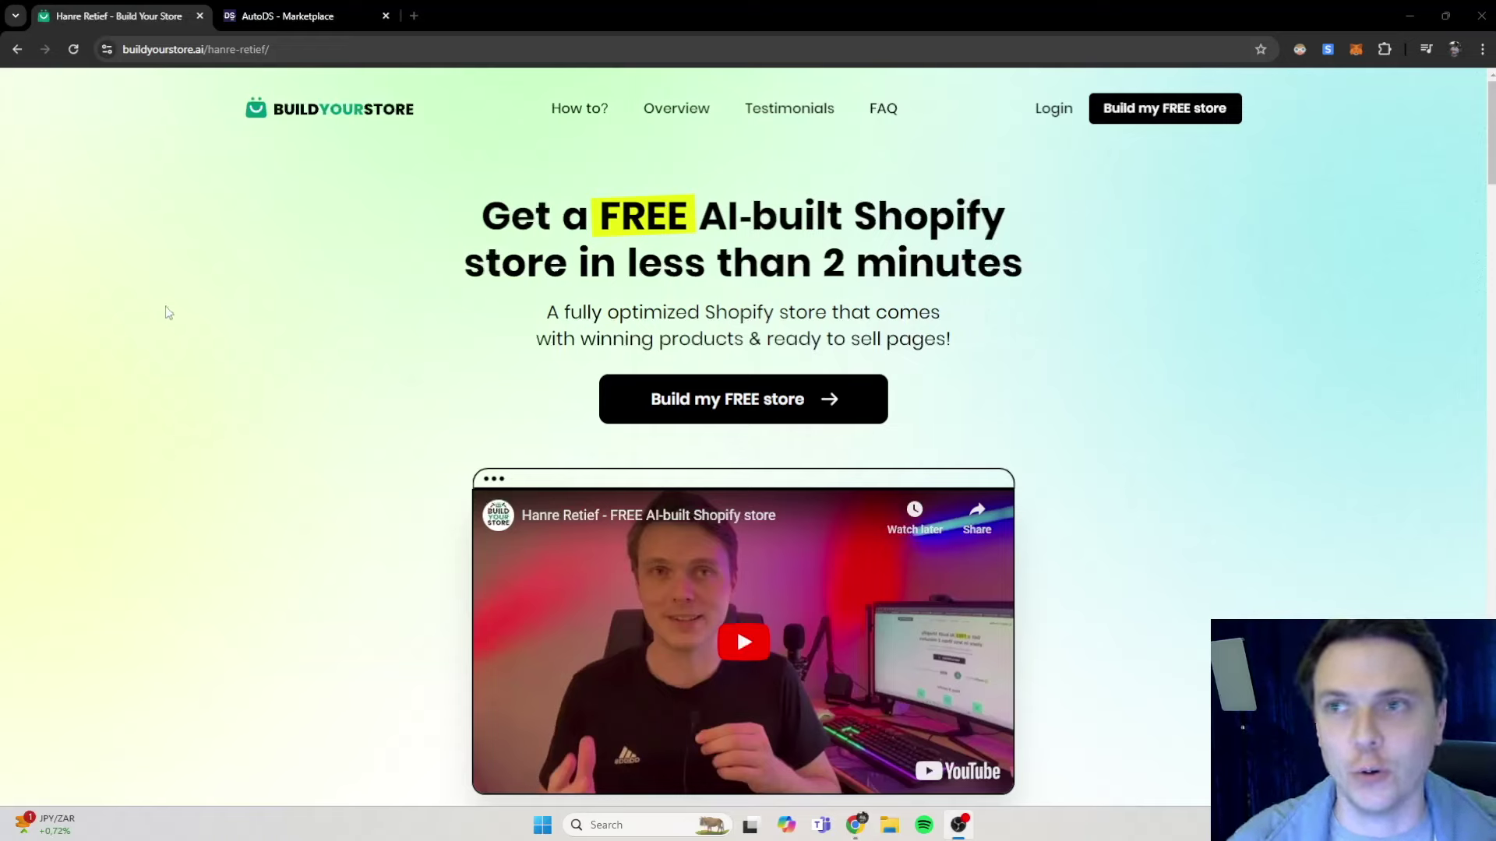
Review the offer page and start the free AI-built Shopify store with 'Build my FREE store'.
scroll(451, 360, down, 1)
scroll(469, 392, up, 1)
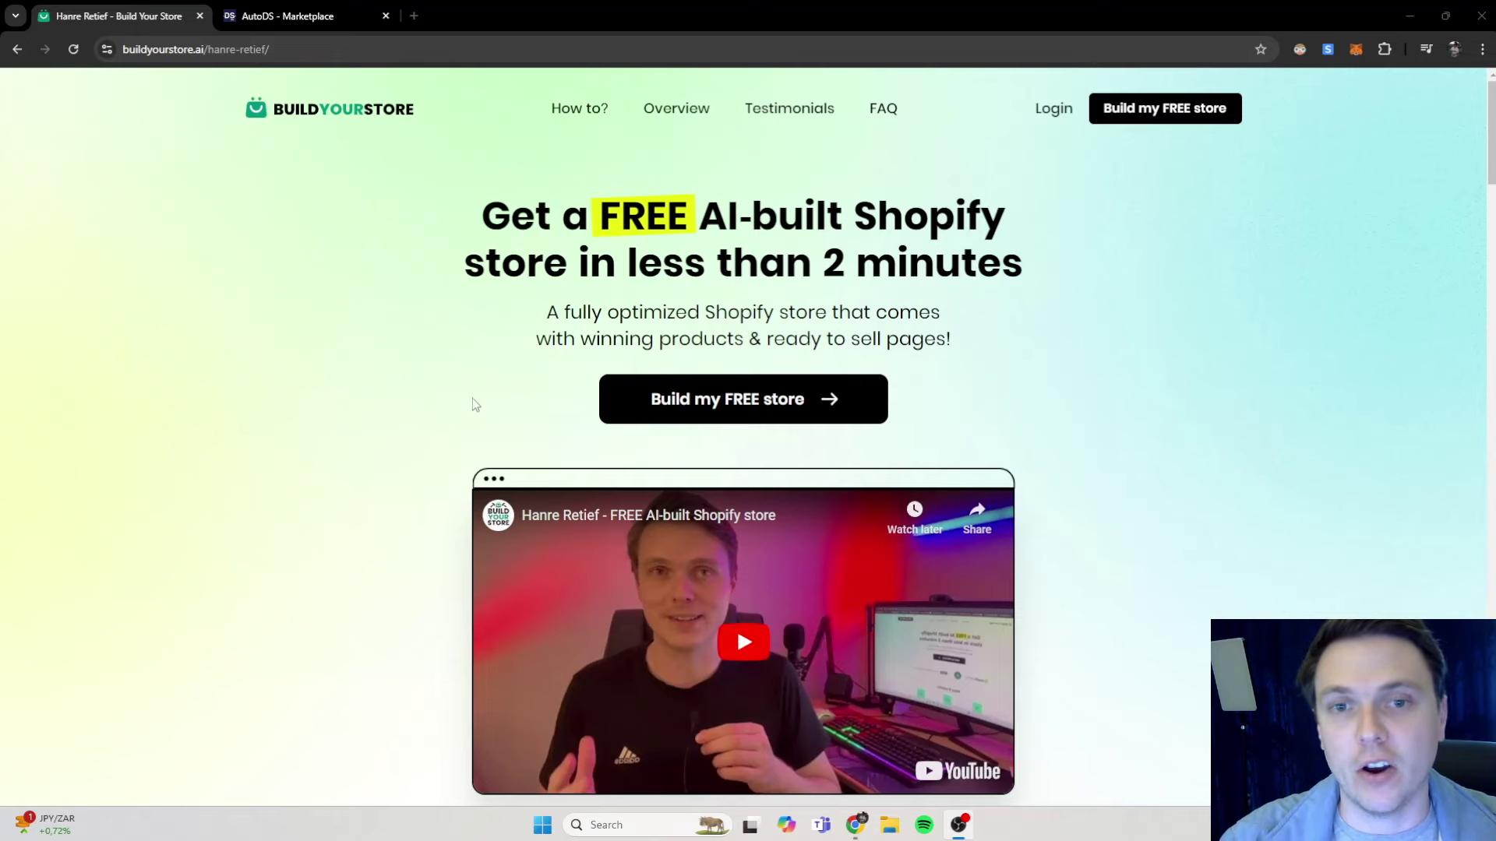
scroll(472, 409, down, 1)
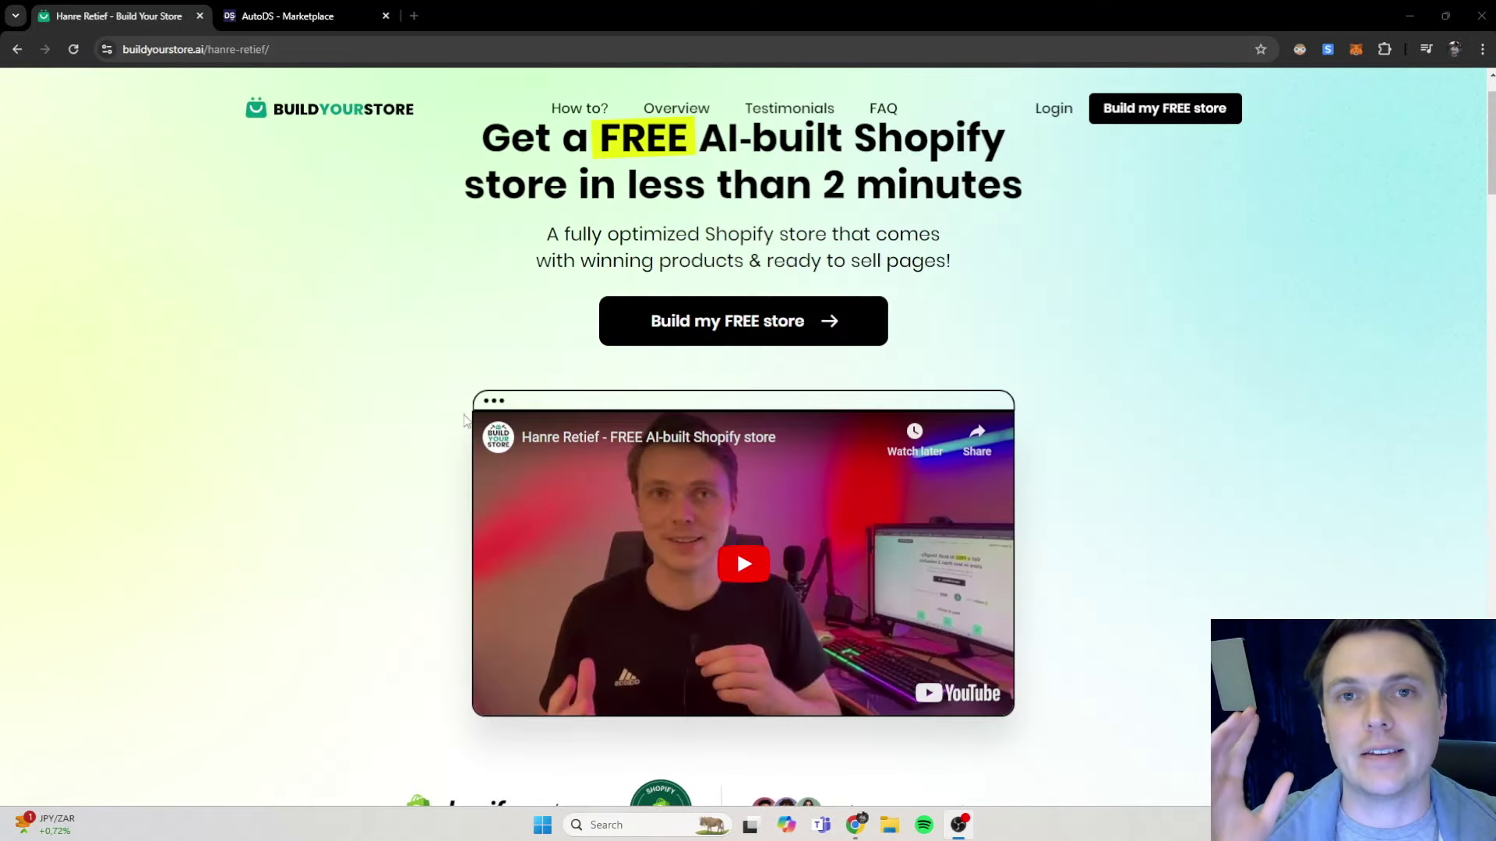
scroll(707, 419, up, 1)
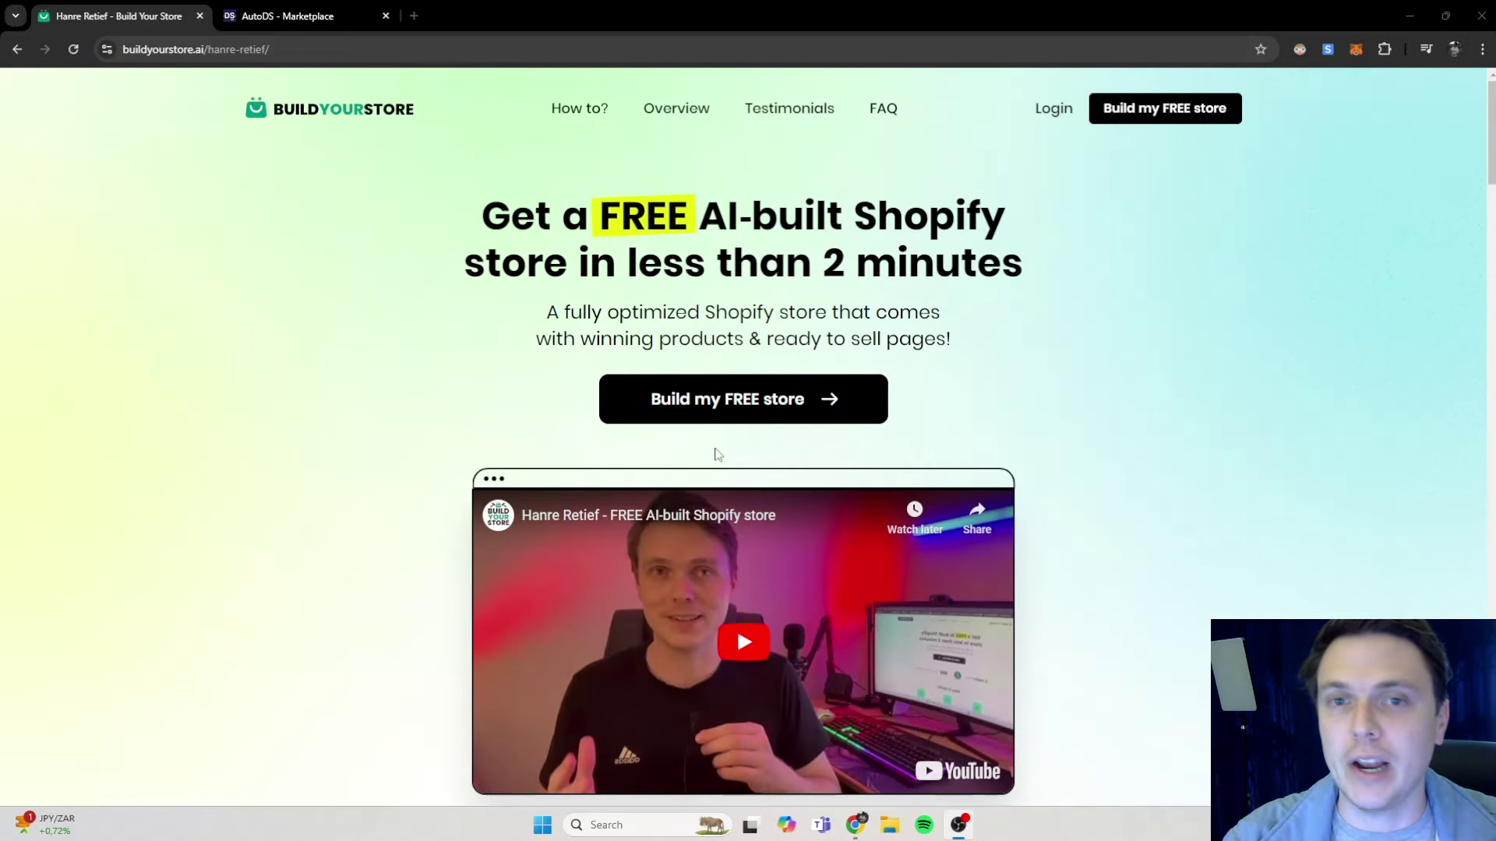
scroll(717, 454, down, 1)
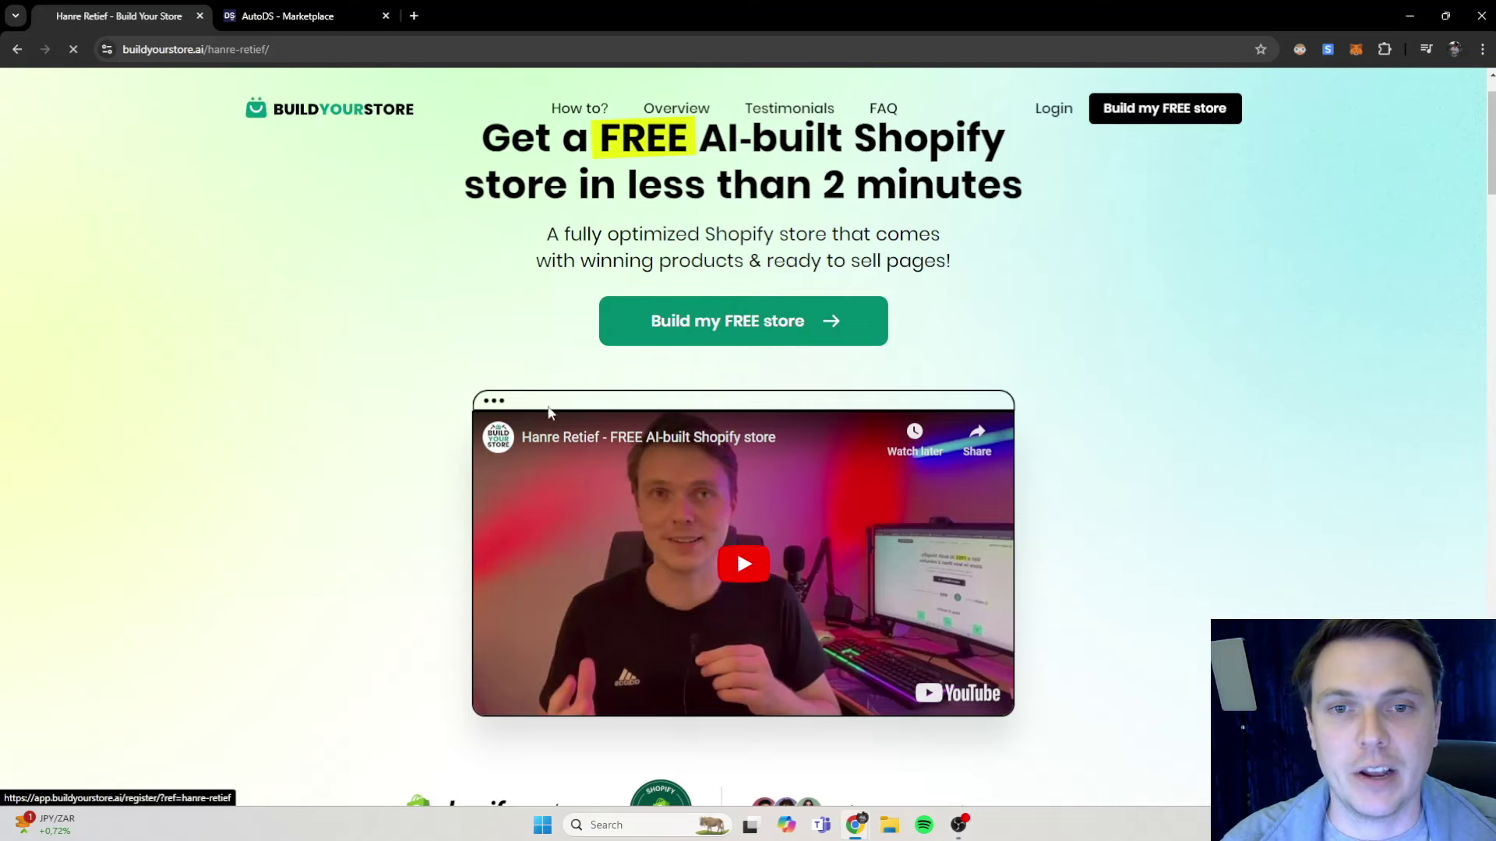
click(771, 336)
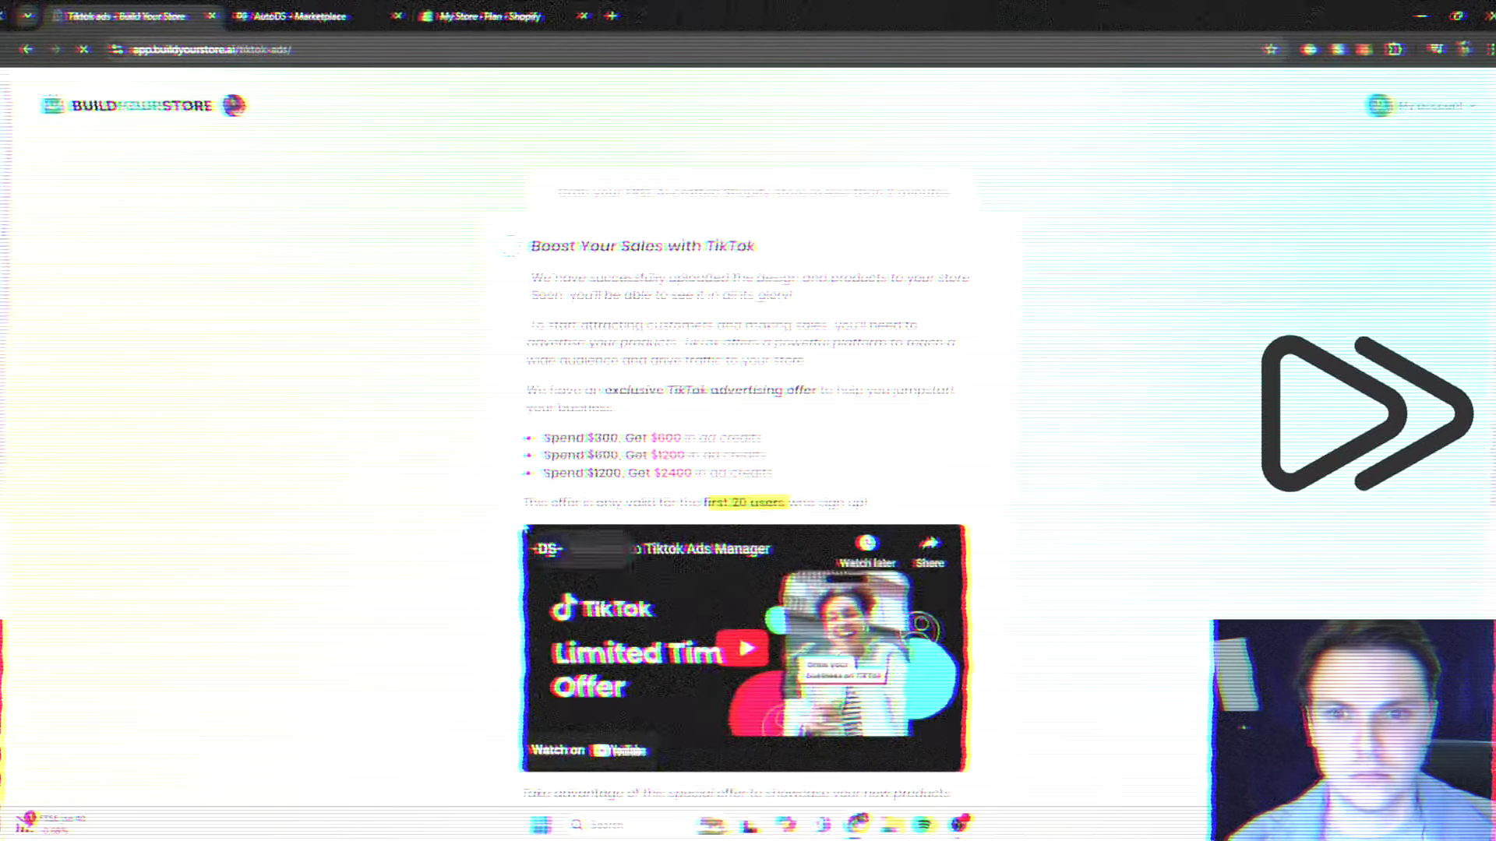
scroll(740, 468, down, 4)
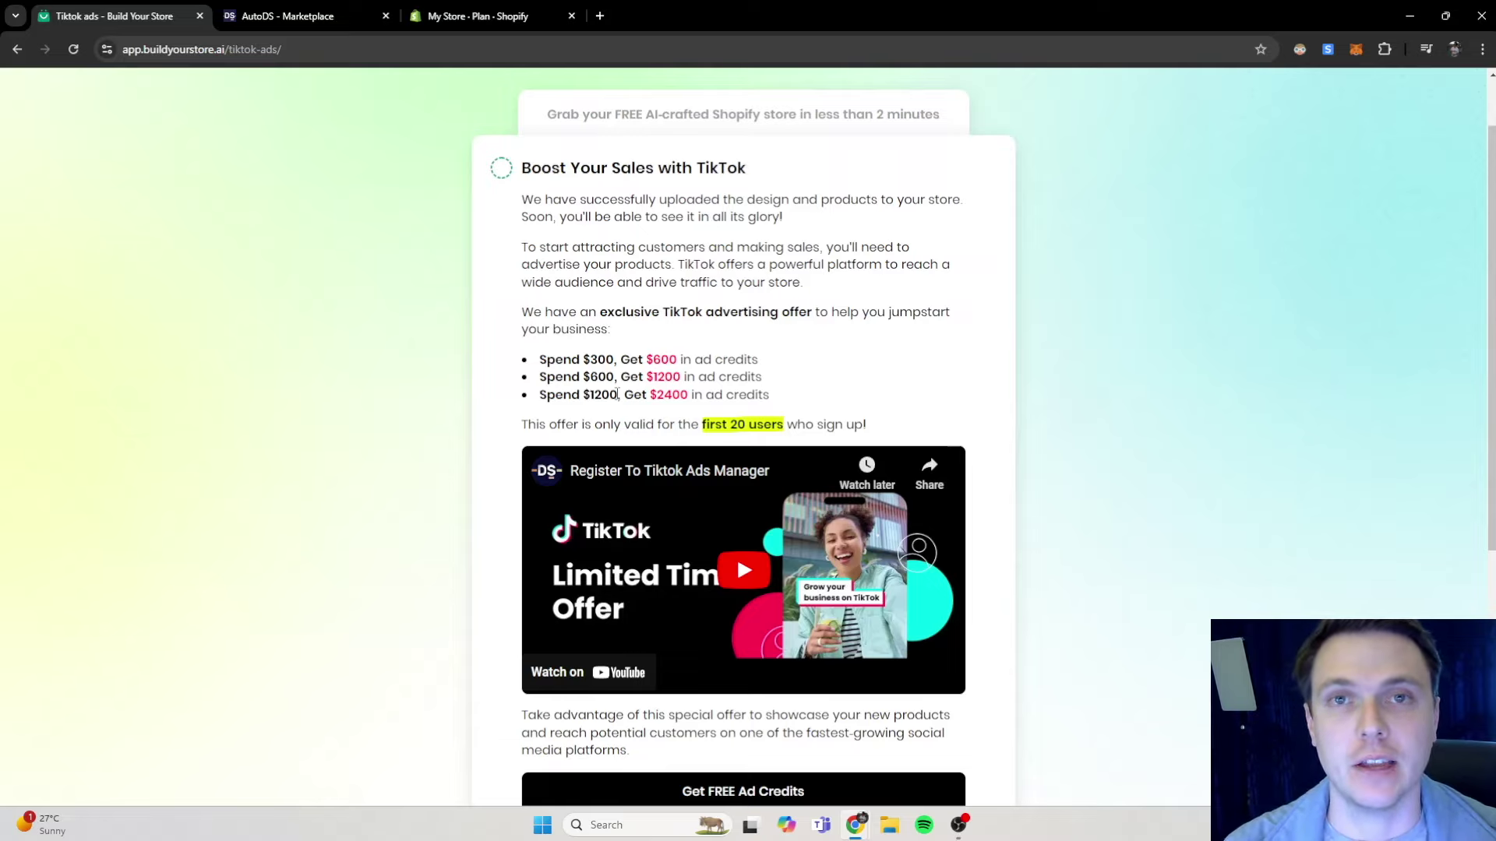
scroll(725, 442, down, 2)
scroll(637, 458, up, 2)
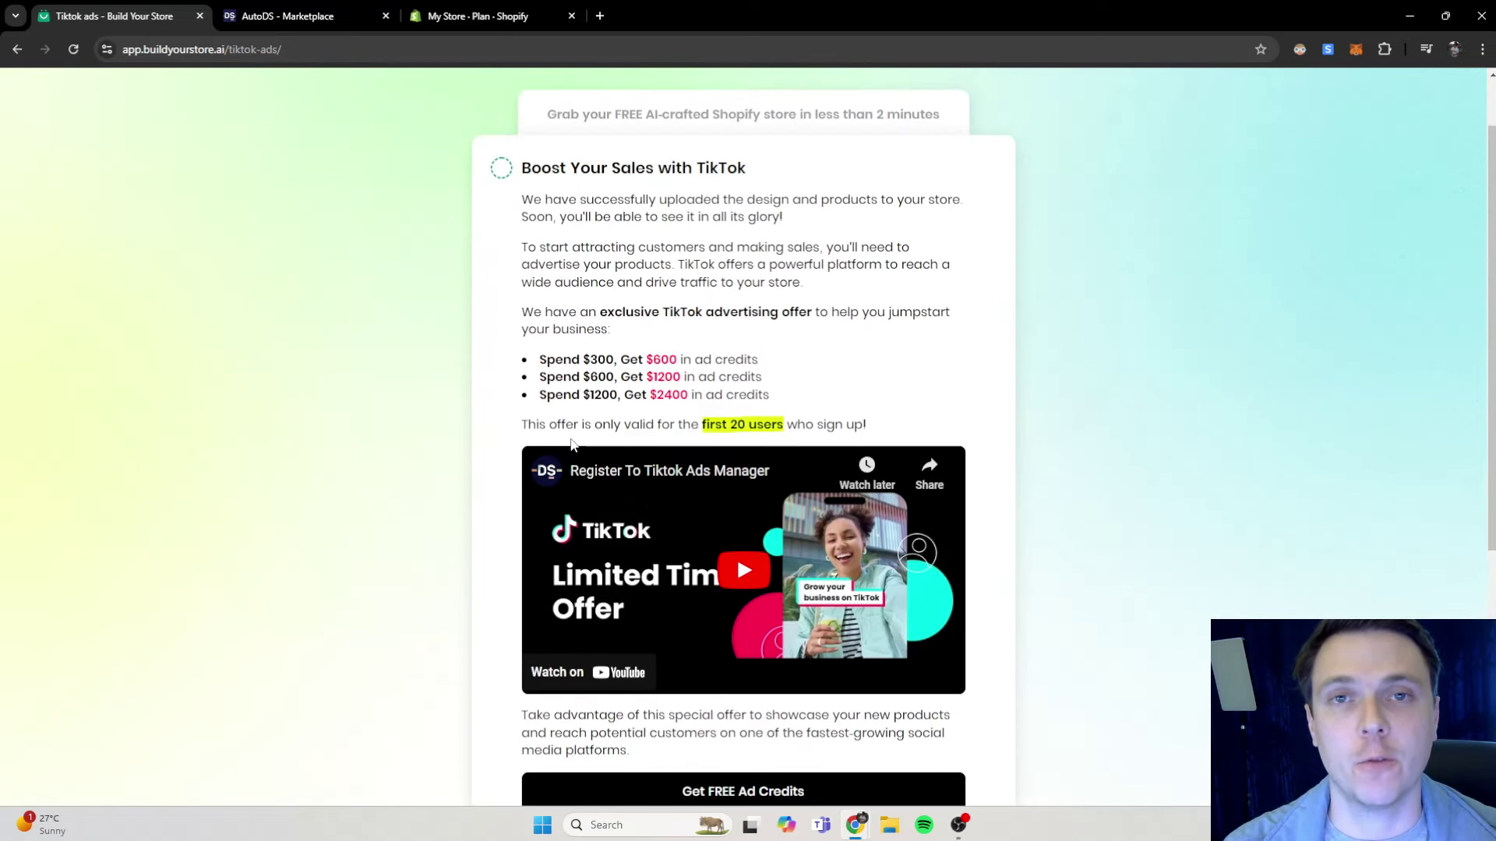
scroll(745, 458, down, 1)
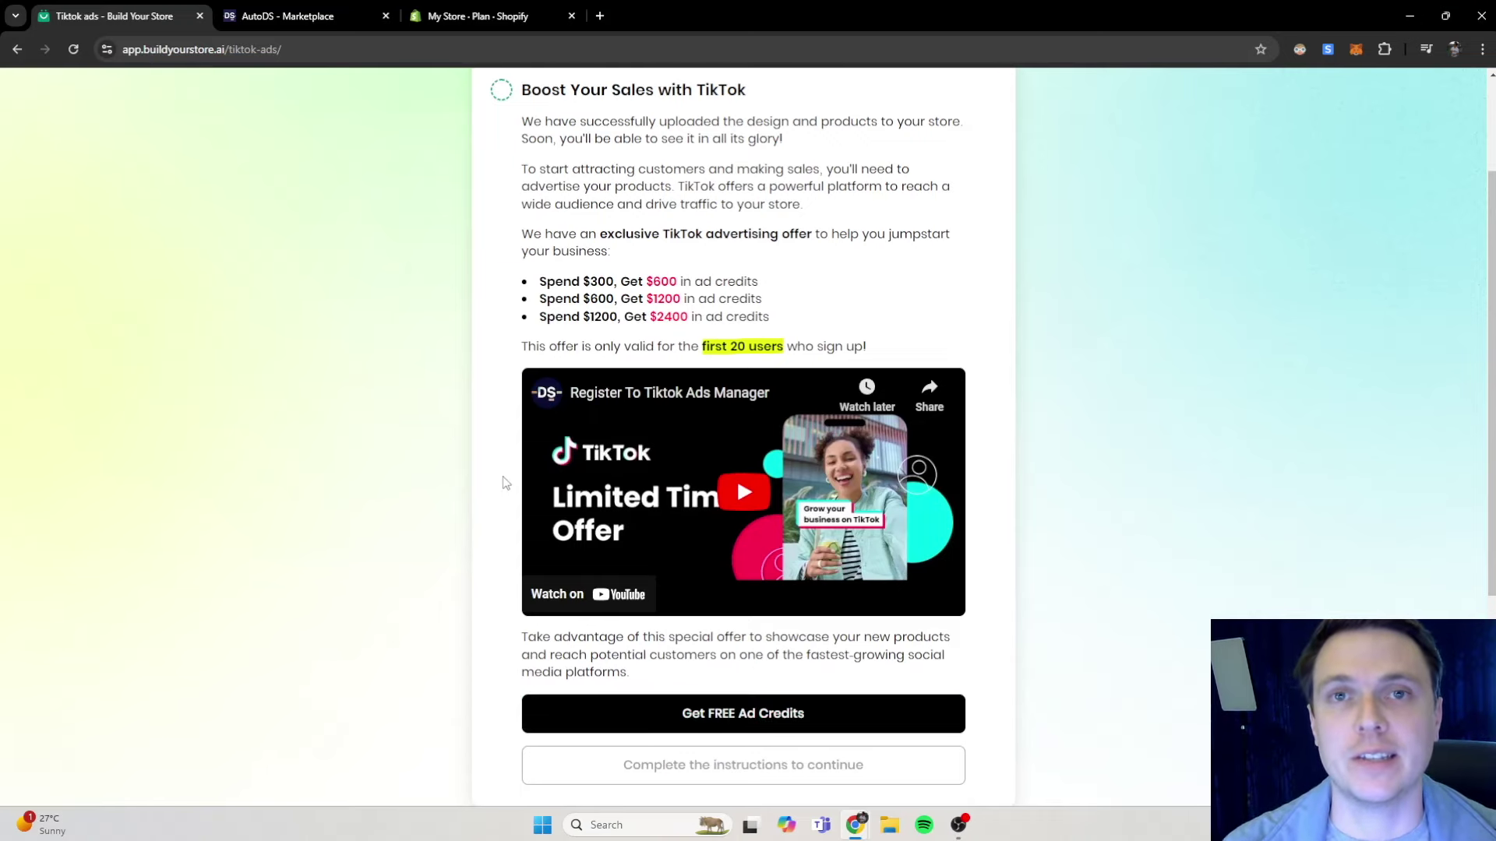
scroll(726, 300, up, 1)
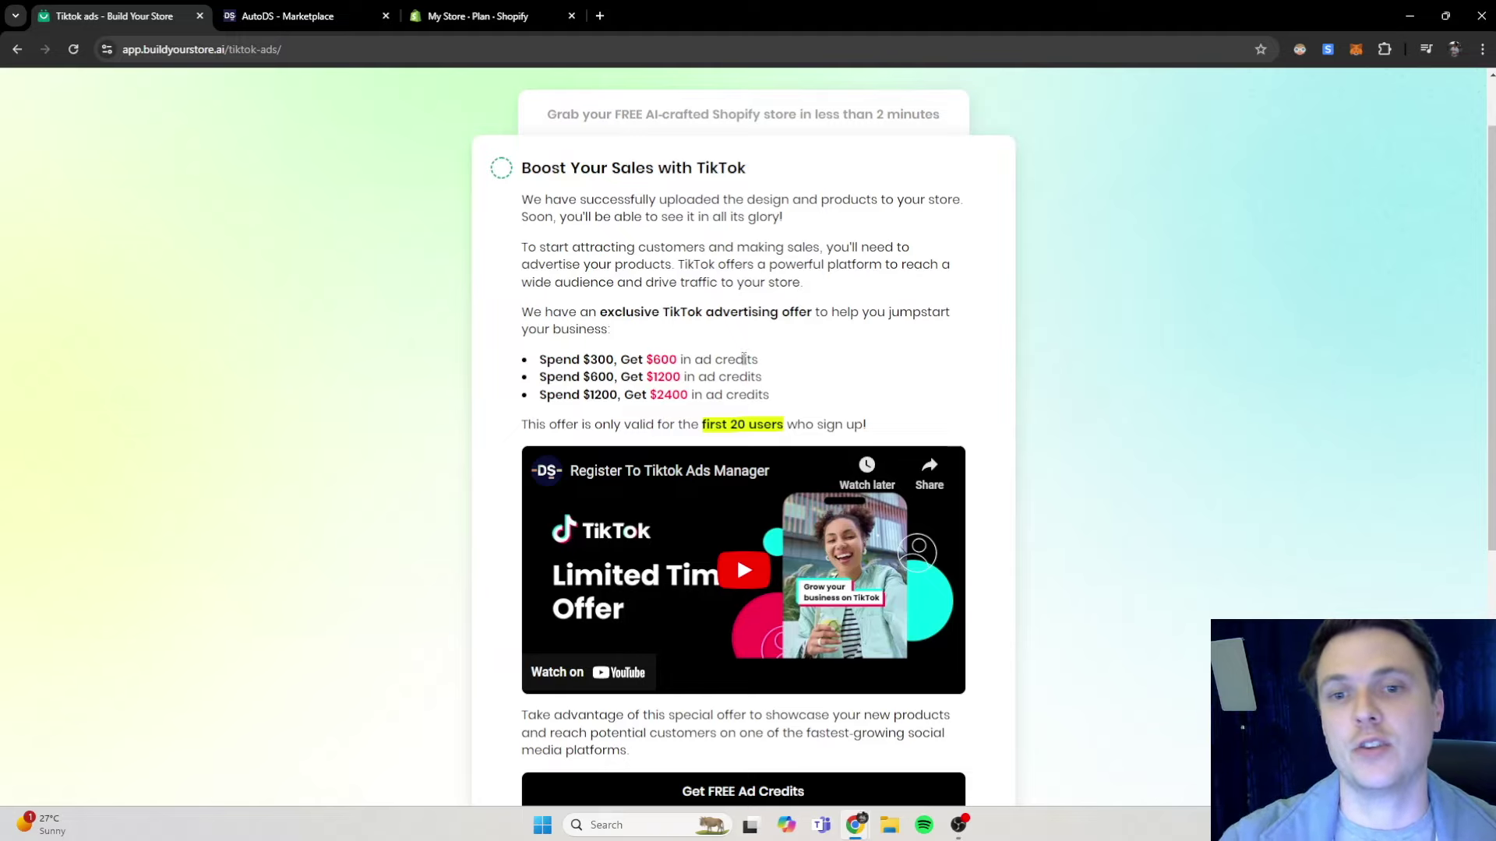
scroll(744, 358, down, 1)
scroll(701, 389, up, 1)
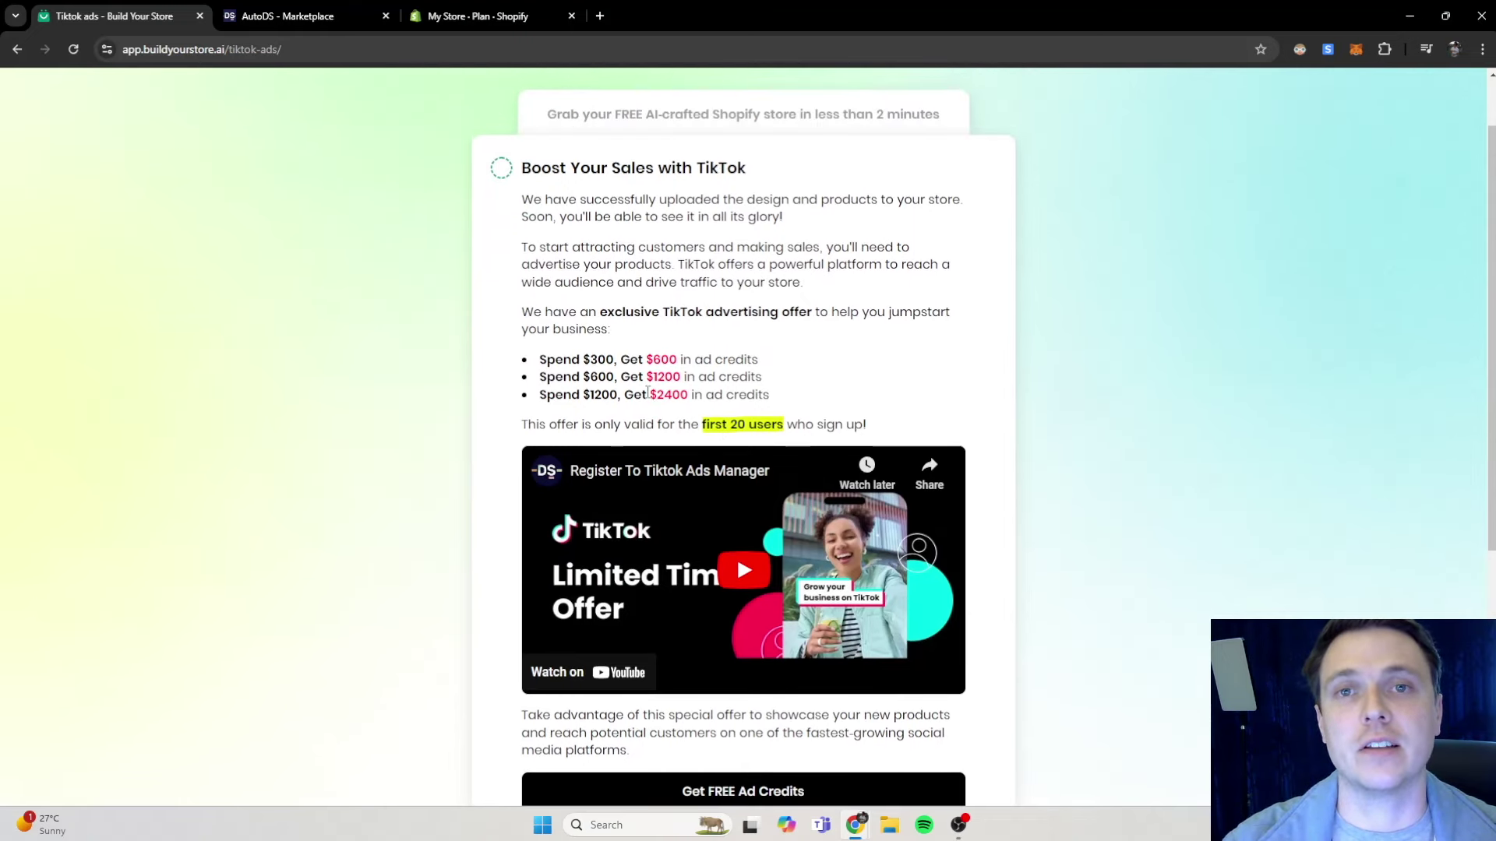
scroll(649, 378, down, 1)
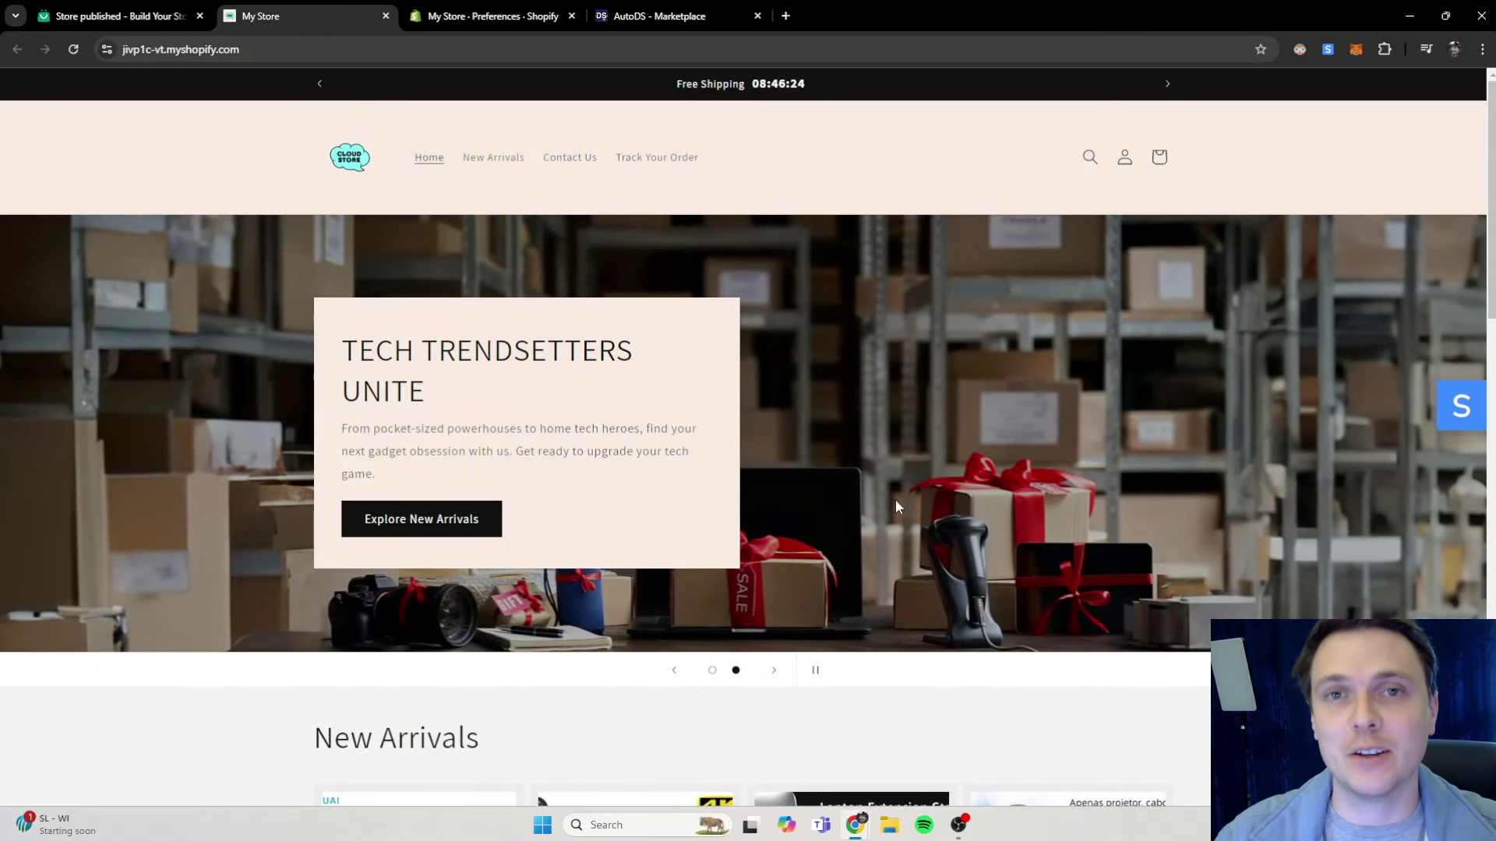
Scroll through the new tech storefront down to the New Arrivals products and back.
scroll(945, 581, down, 3)
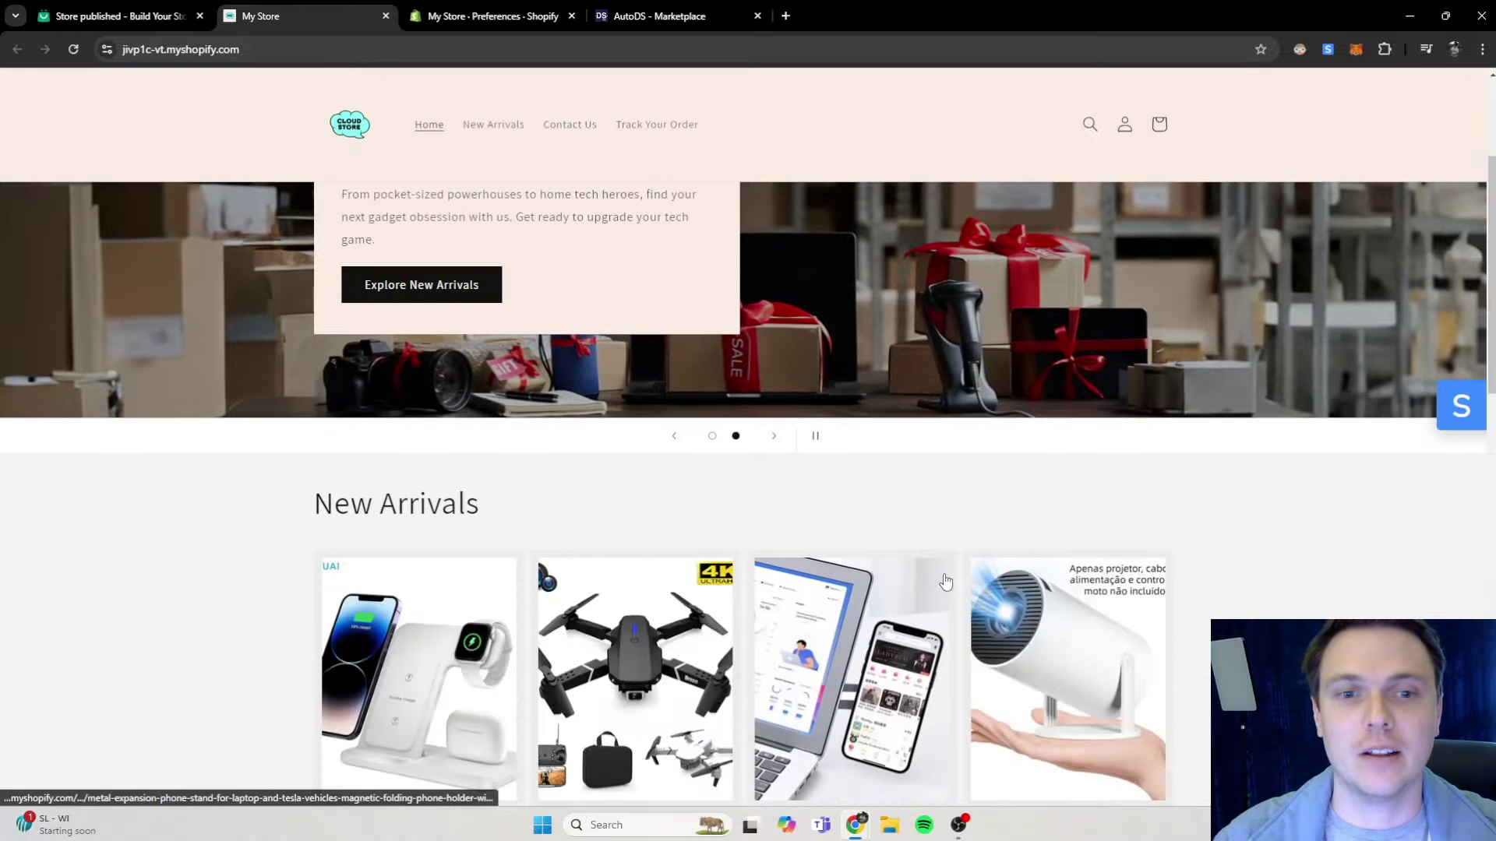
scroll(945, 581, down, 3)
scroll(919, 569, down, 2)
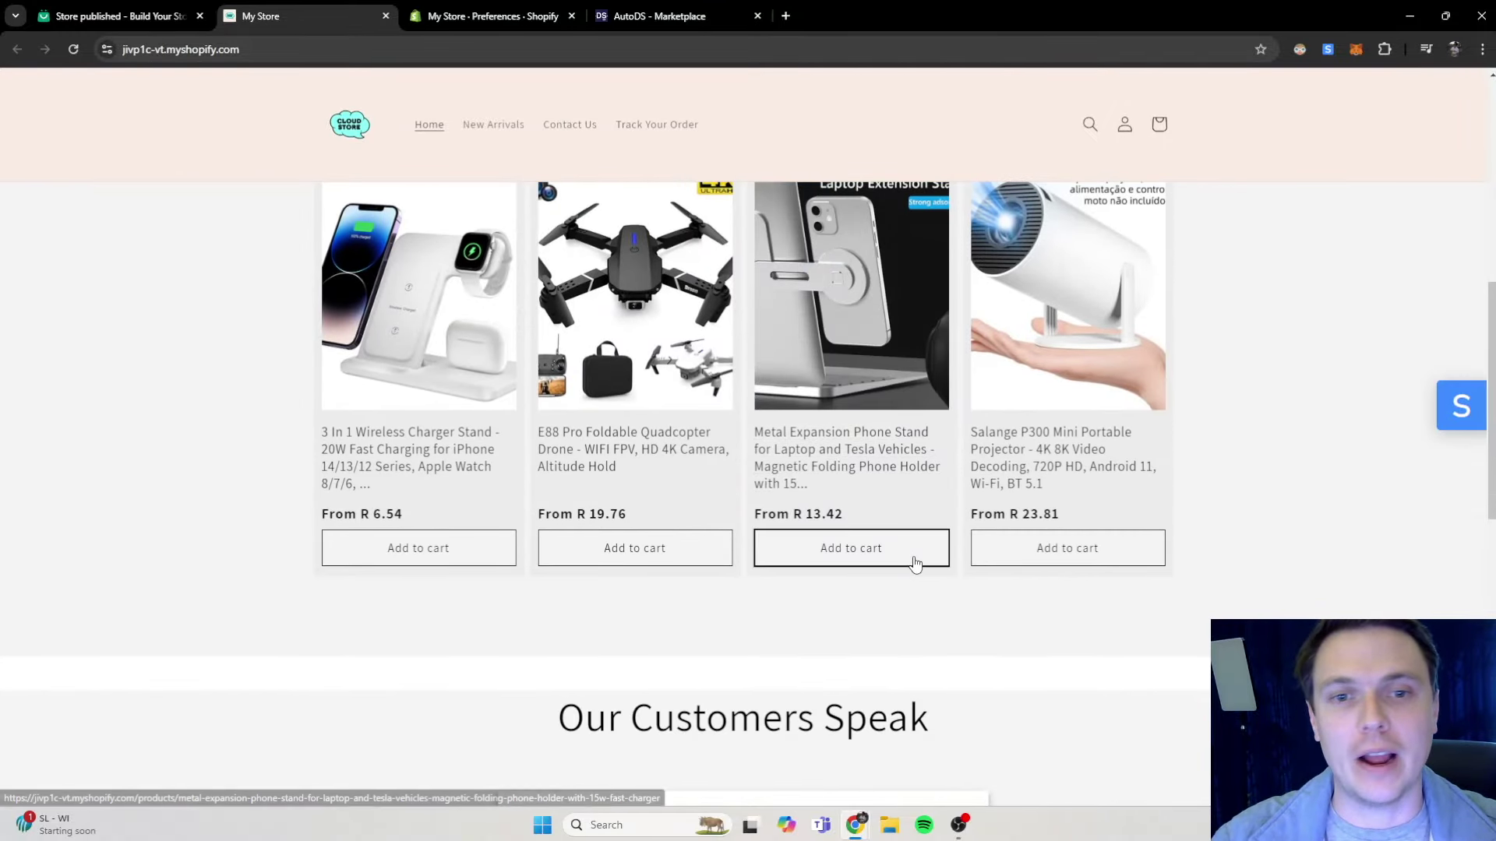
scroll(885, 551, down, 2)
scroll(828, 616, down, 2)
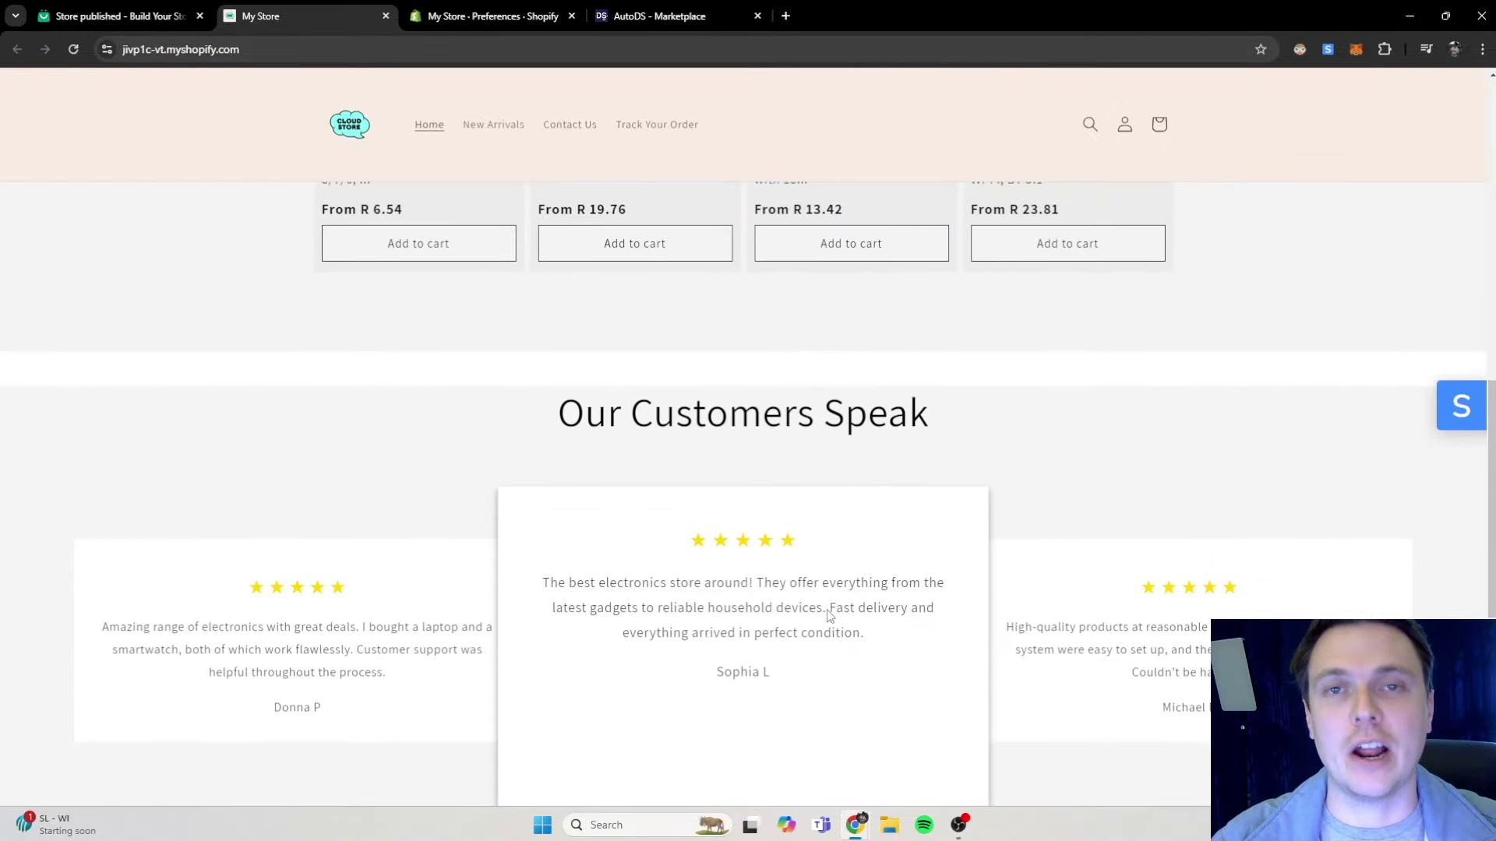
scroll(792, 611, up, 4)
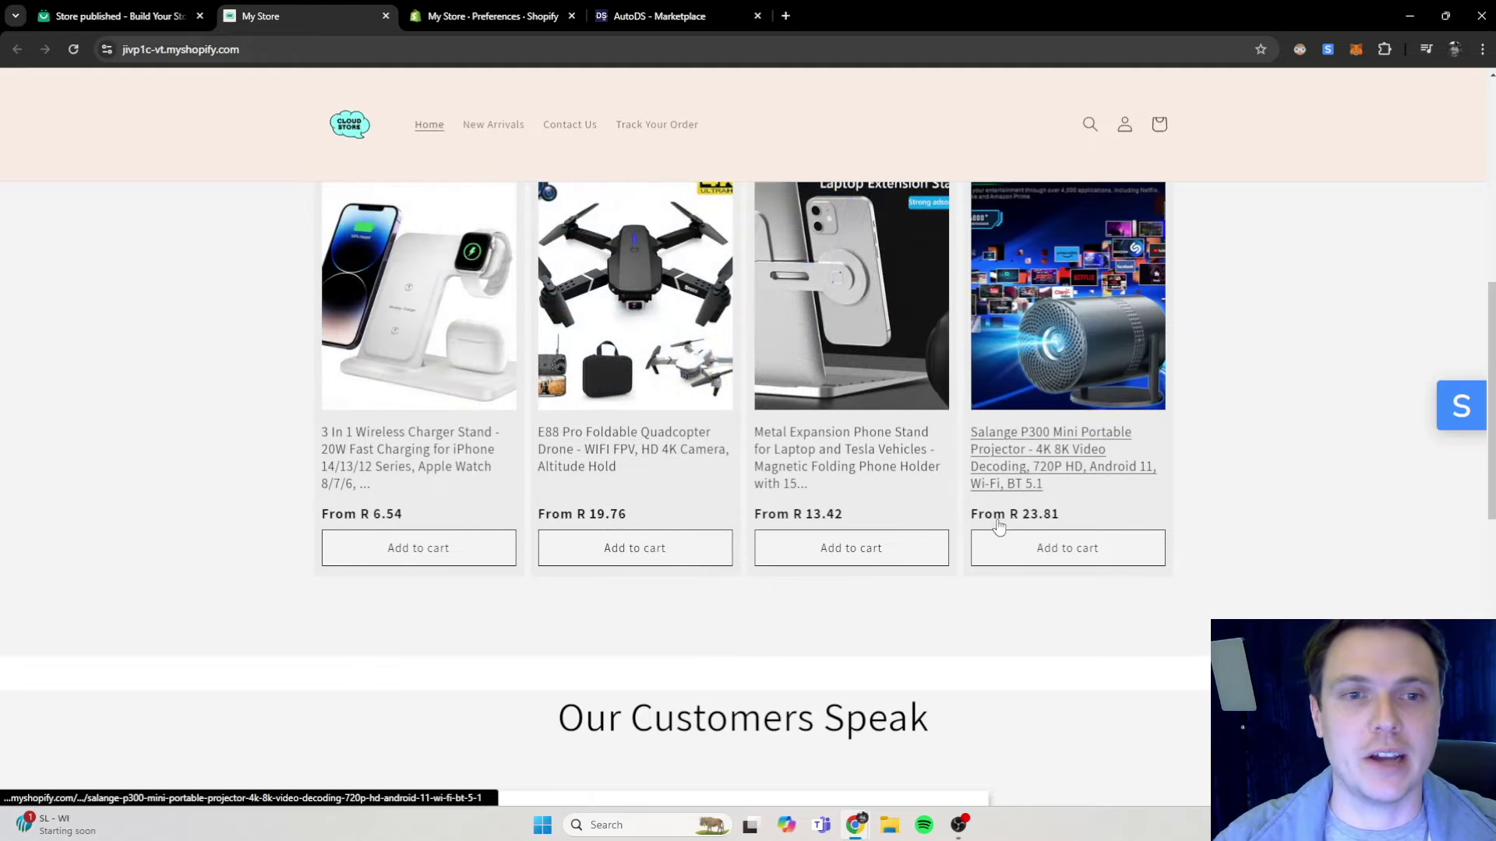
scroll(859, 662, up, 3)
scroll(861, 658, up, 4)
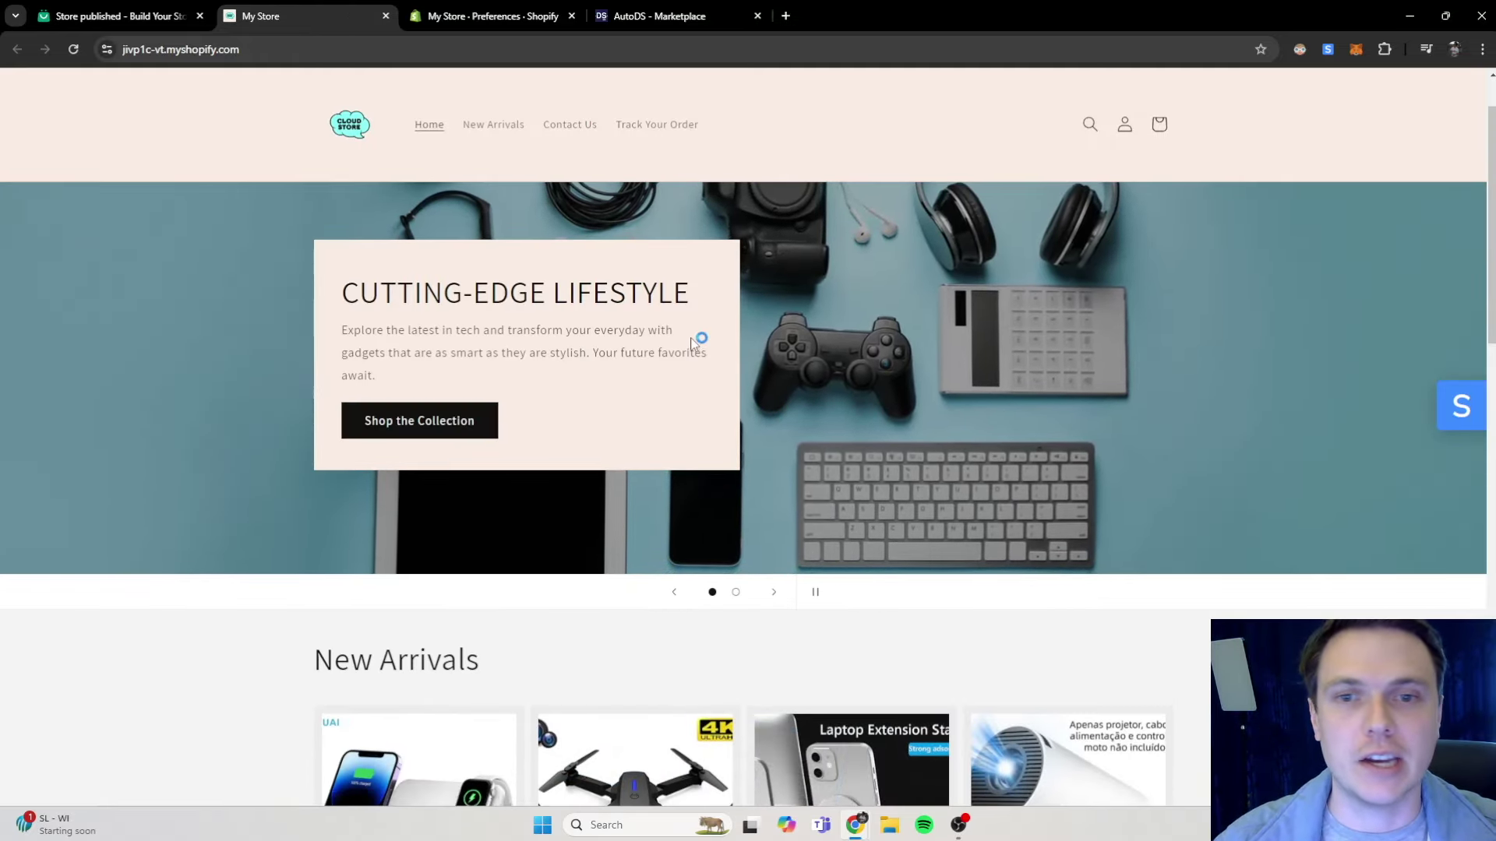
scroll(694, 319, down, 2)
scroll(759, 331, down, 2)
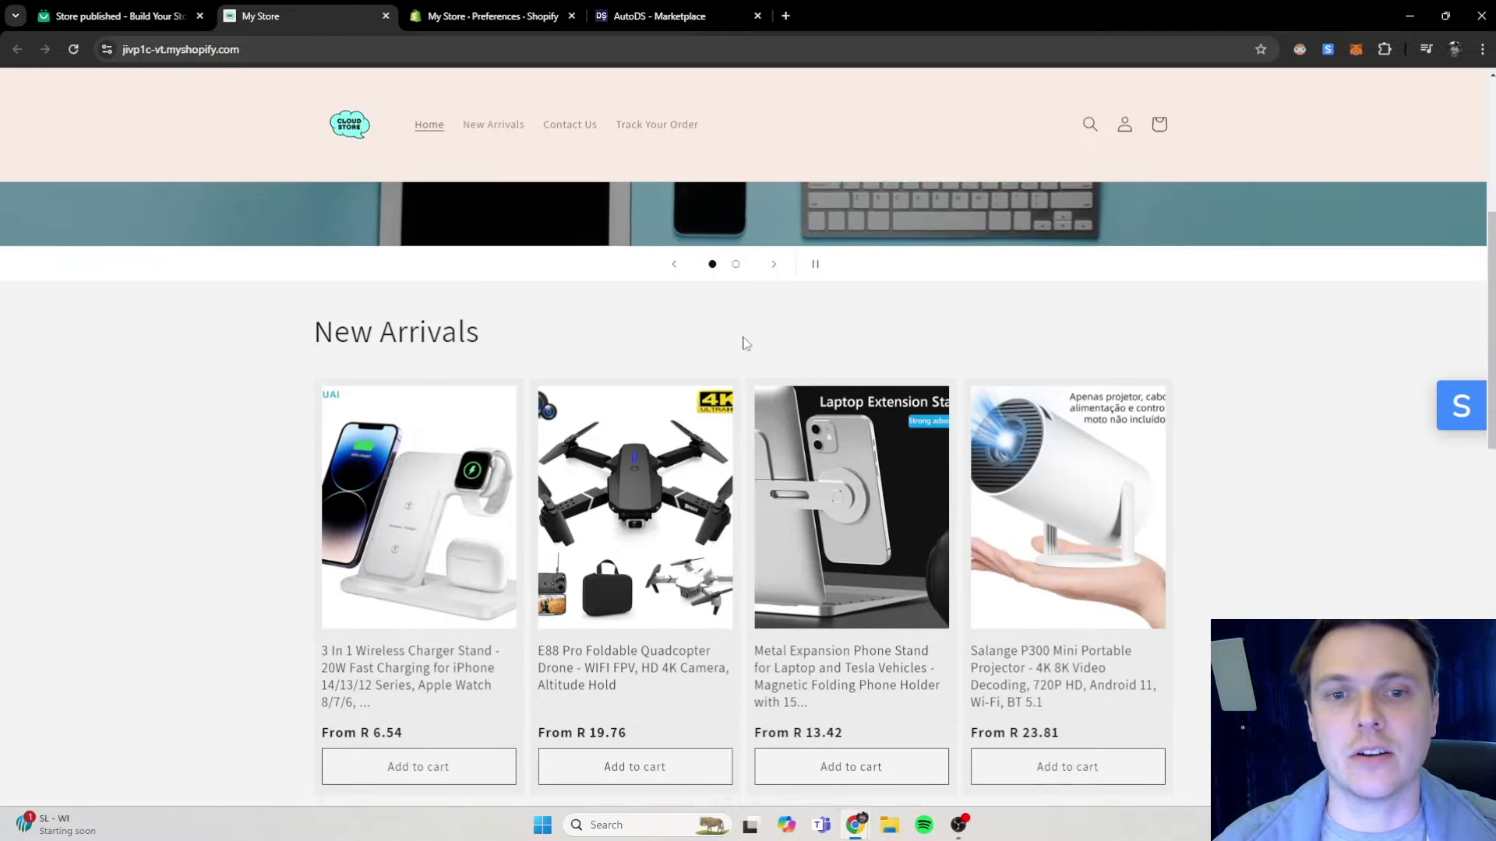
scroll(741, 339, down, 2)
scroll(740, 344, down, 10)
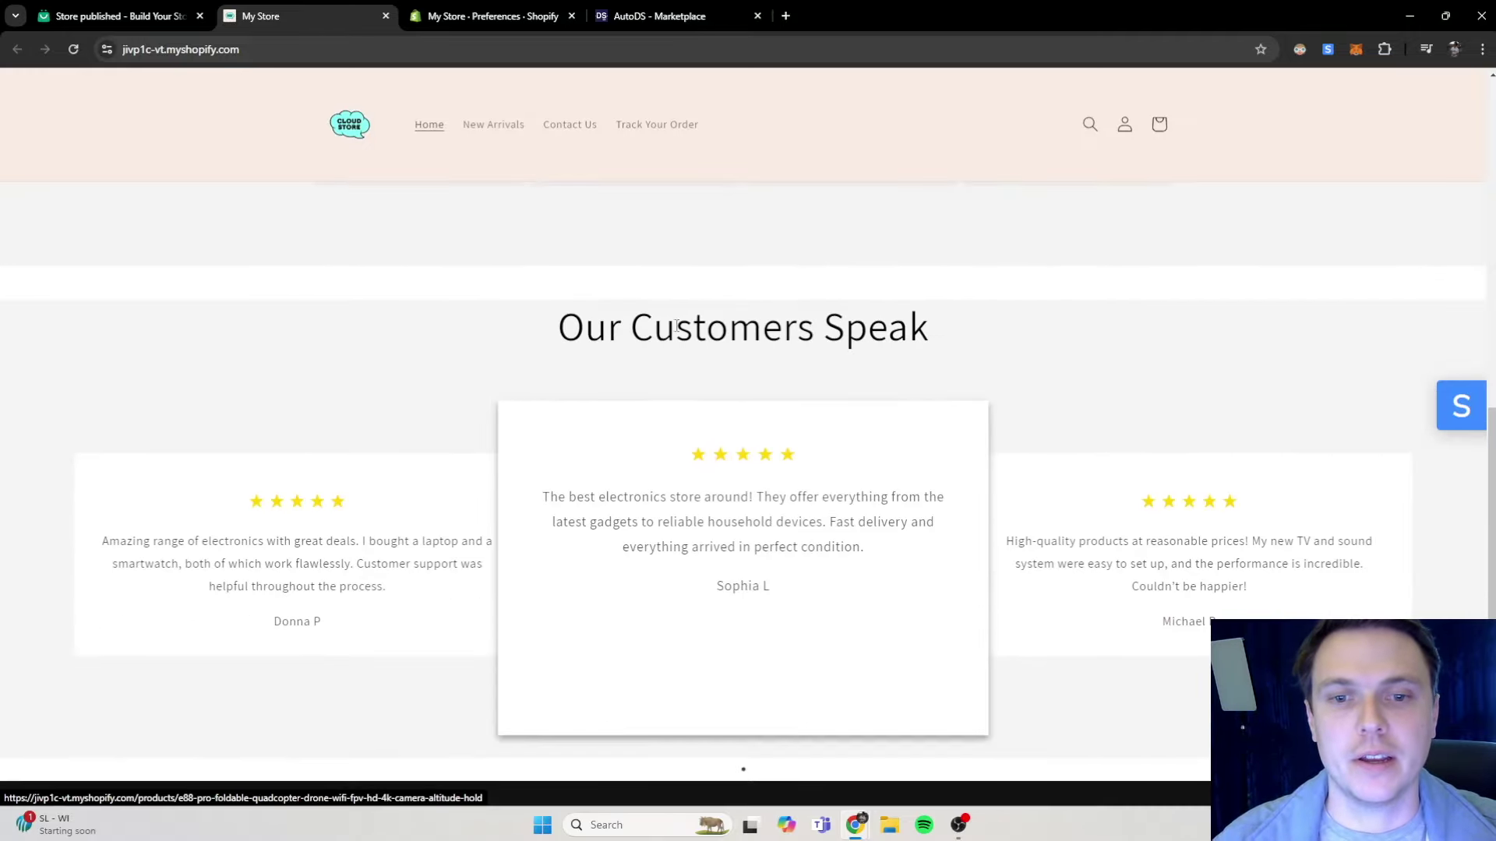
scroll(499, 434, down, 1)
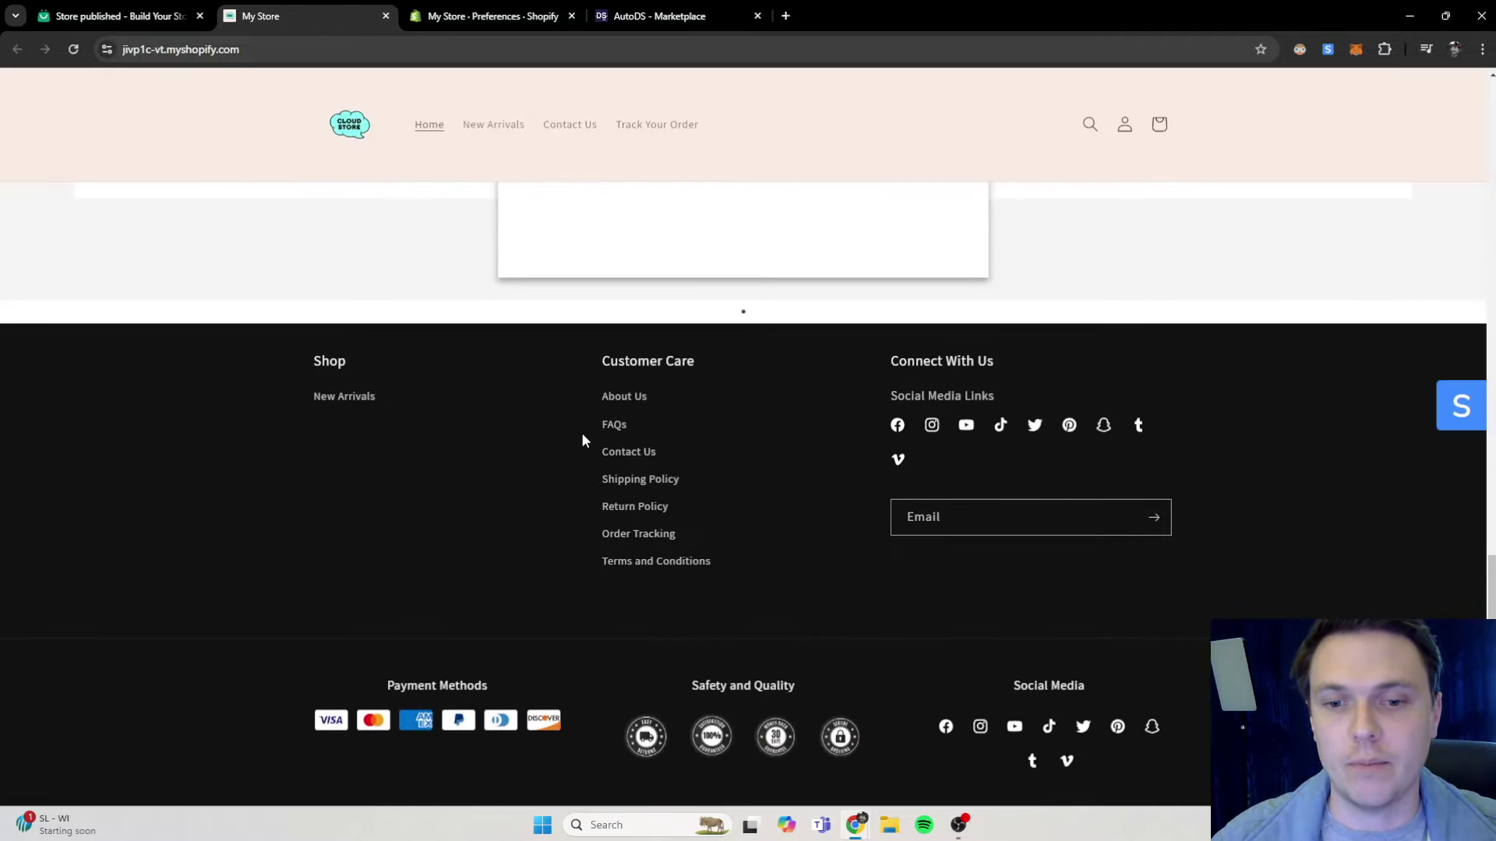
scroll(582, 450, up, 15)
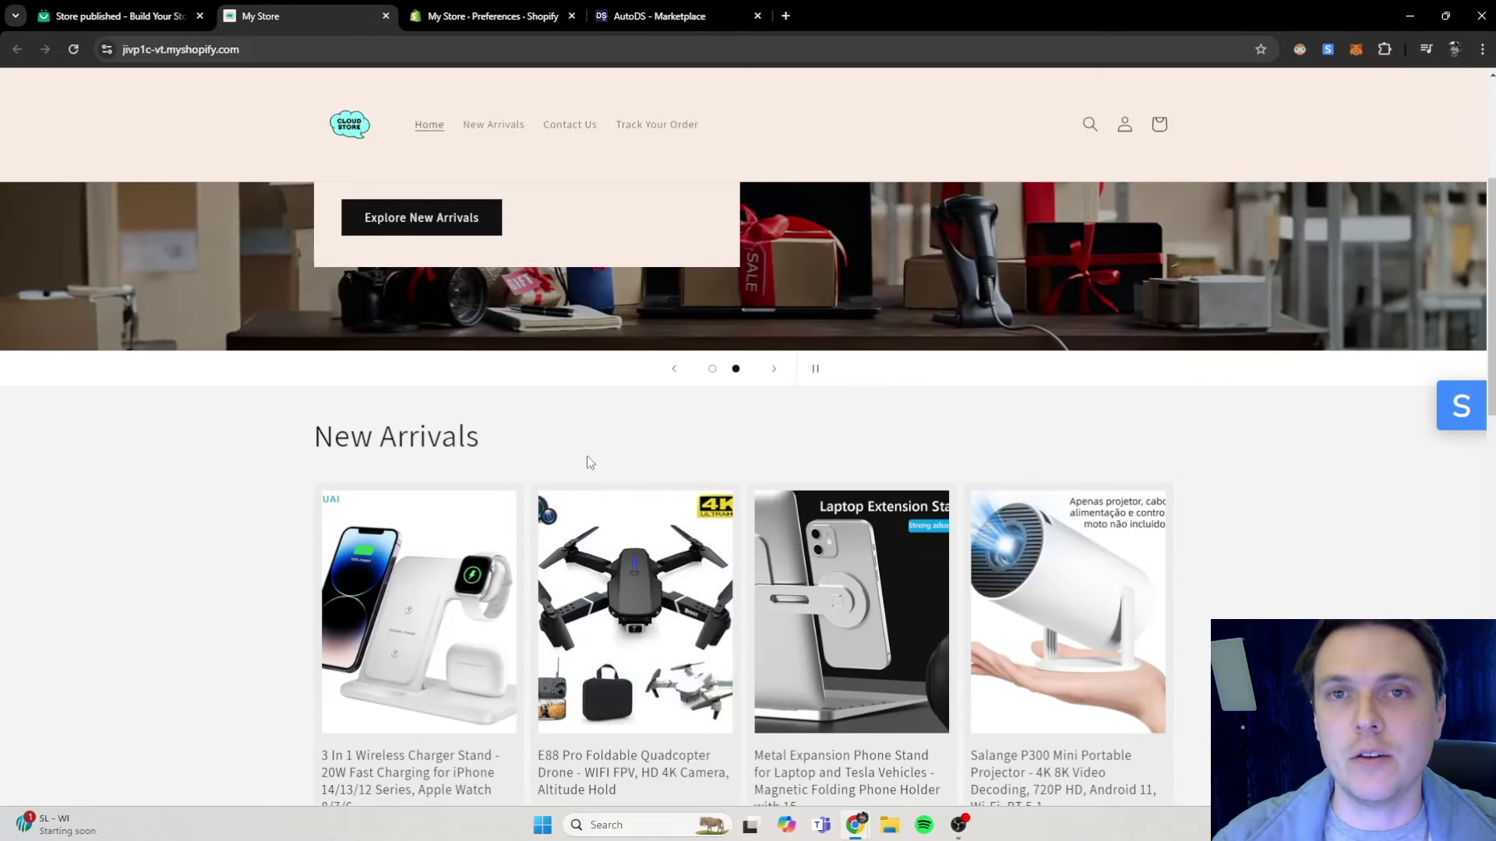
scroll(588, 462, up, 4)
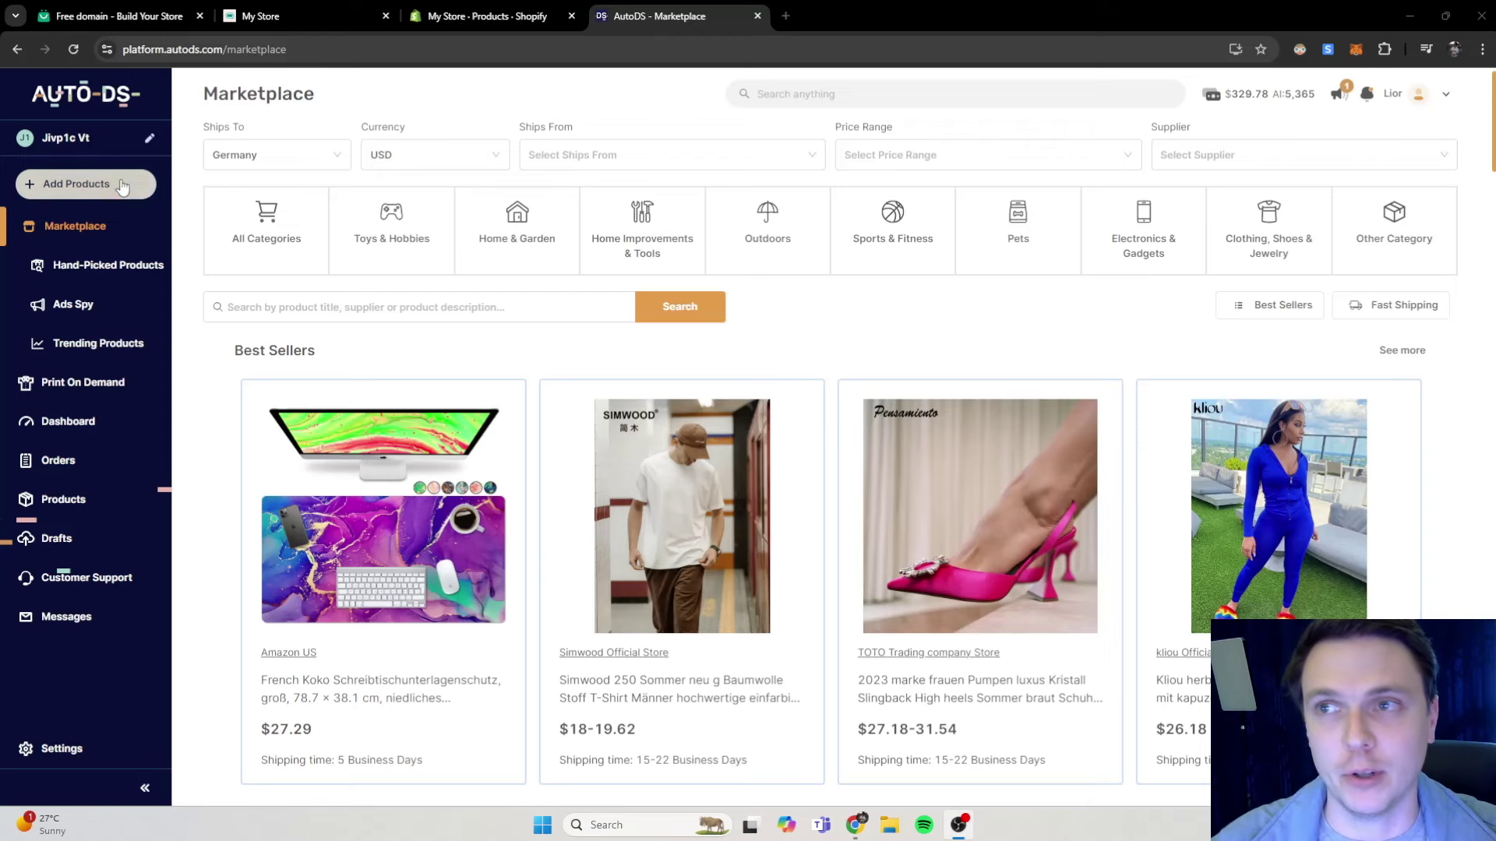
Check the live storefront's New Arrivals products again.
mouse_move(958, 538)
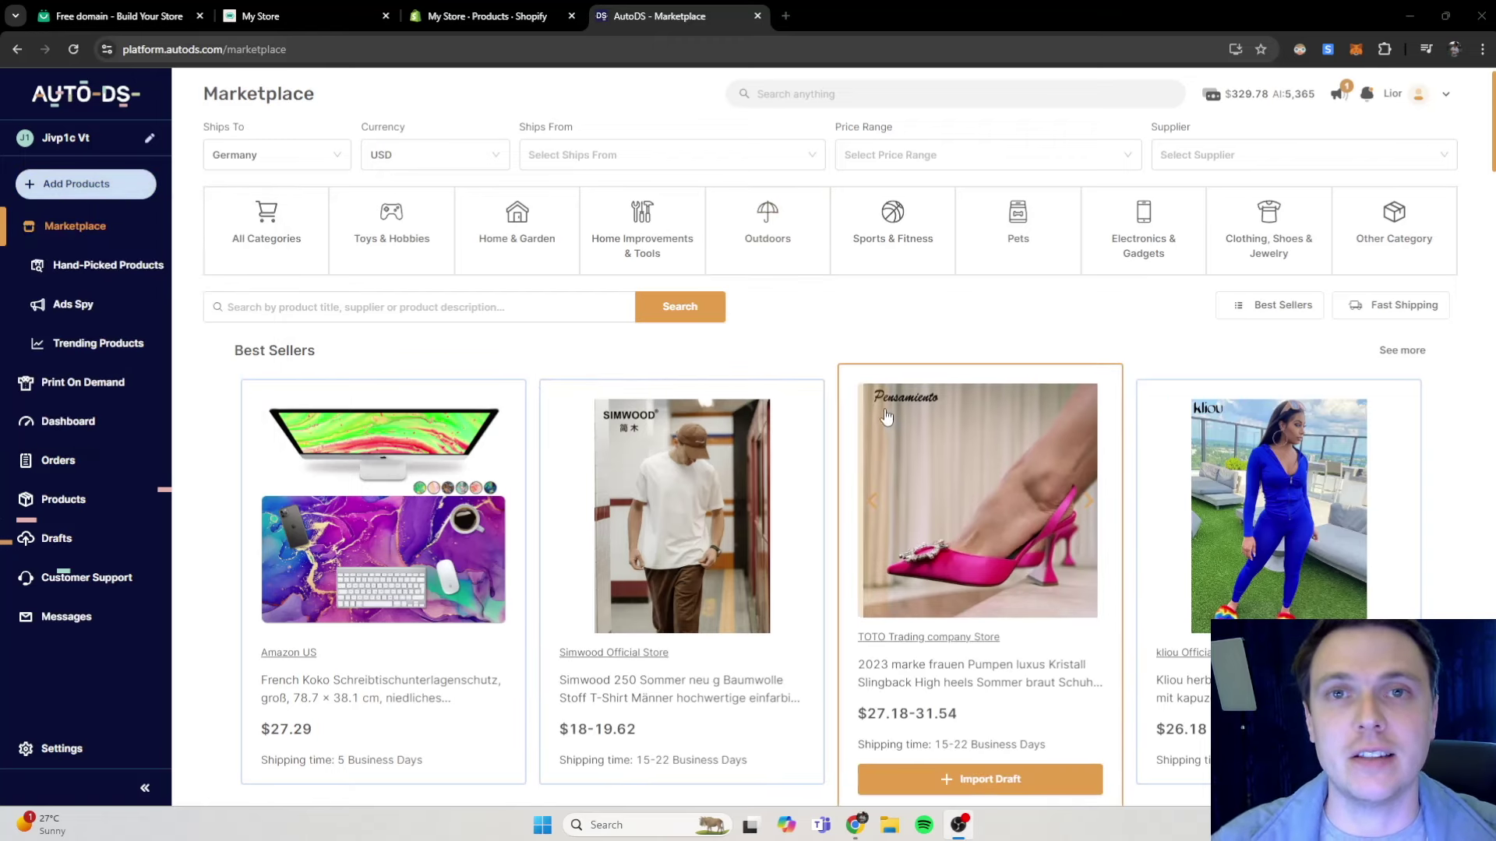
mouse_move(744, 466)
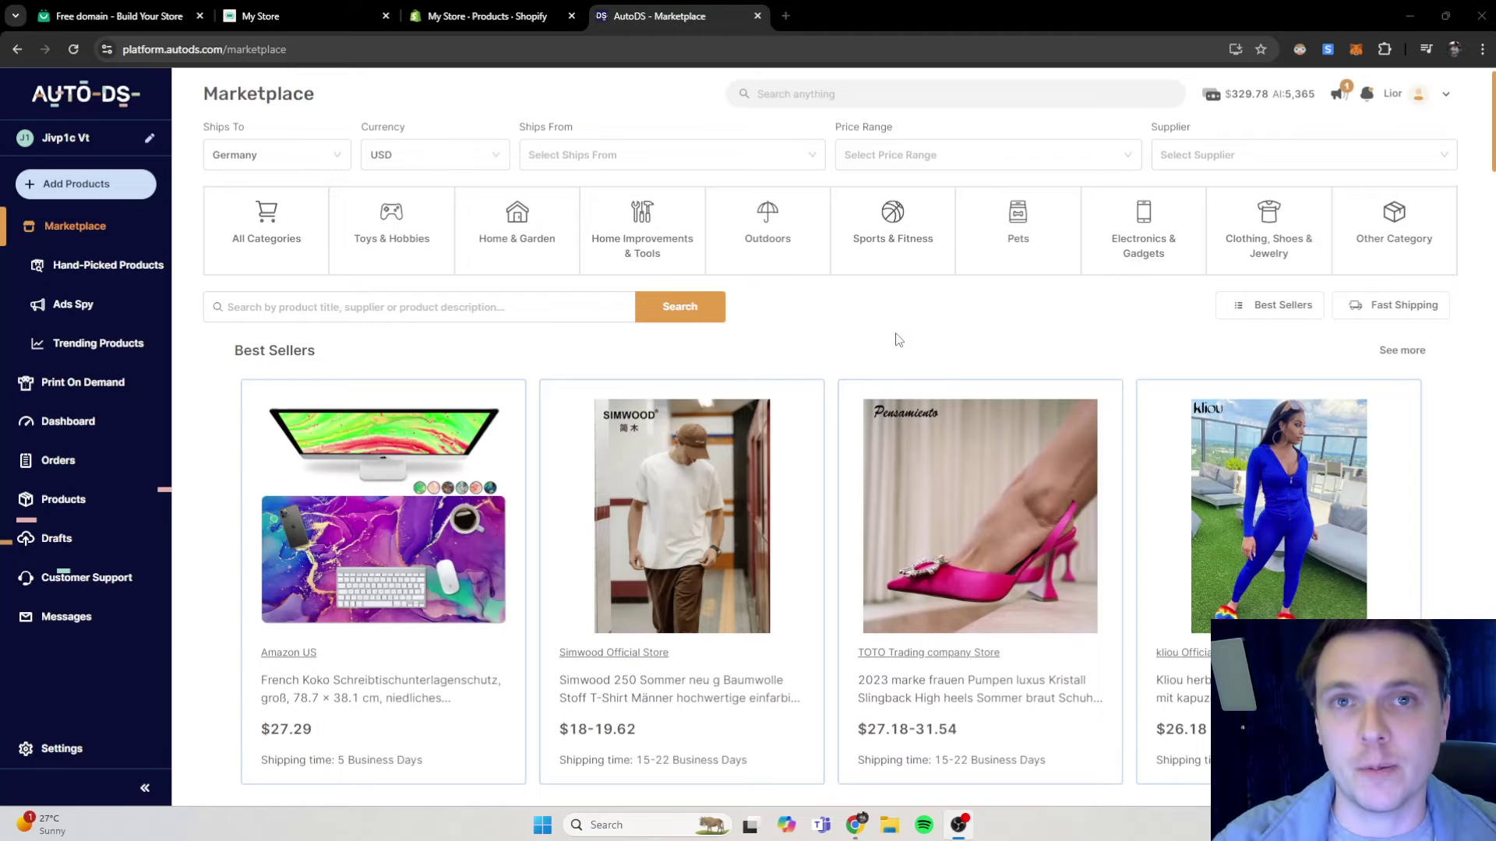
scroll(770, 556, down, 2)
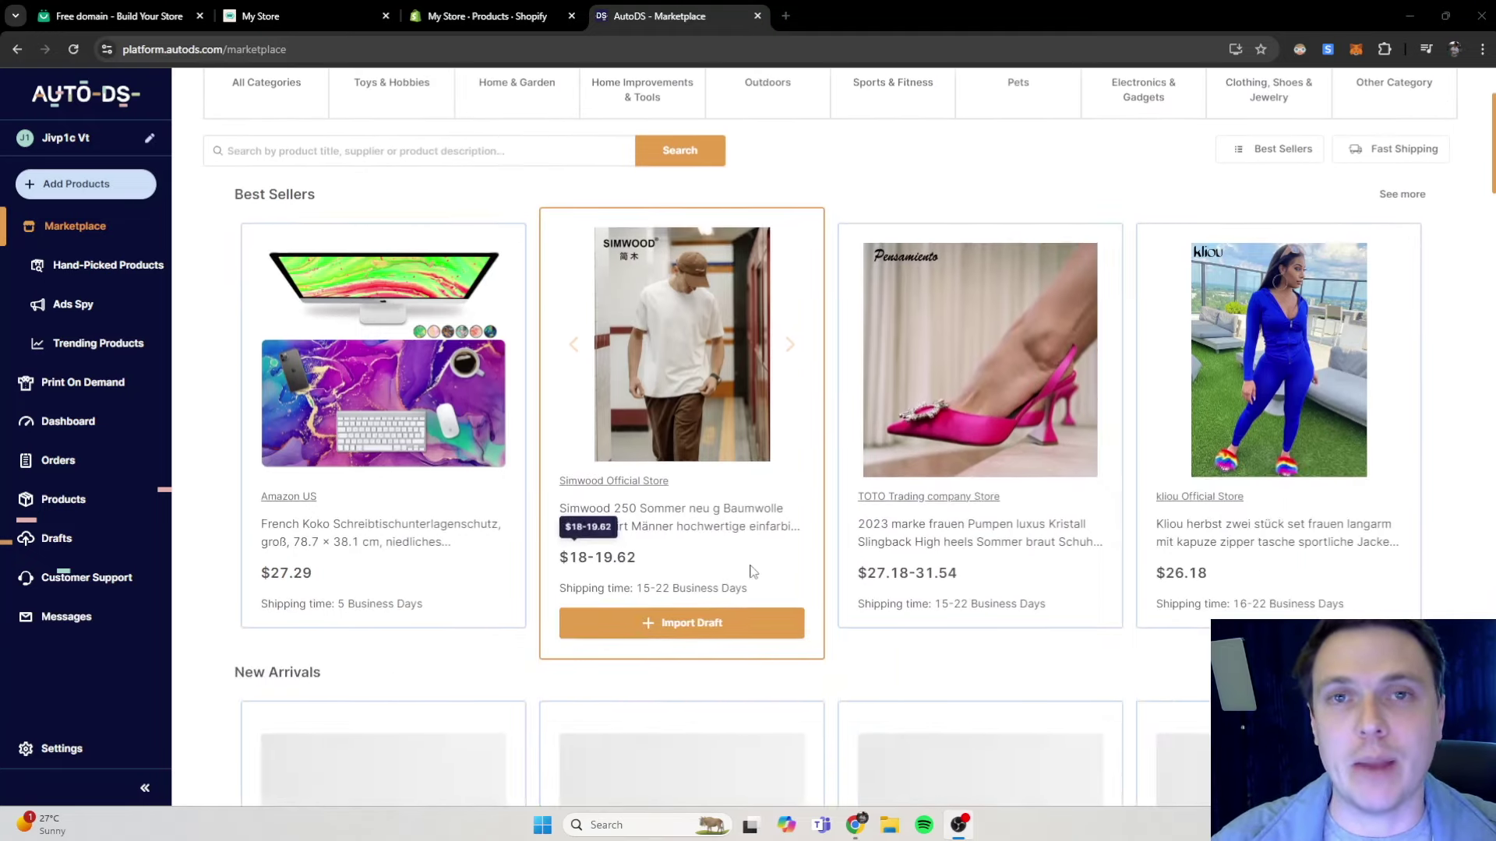
scroll(770, 556, up, 2)
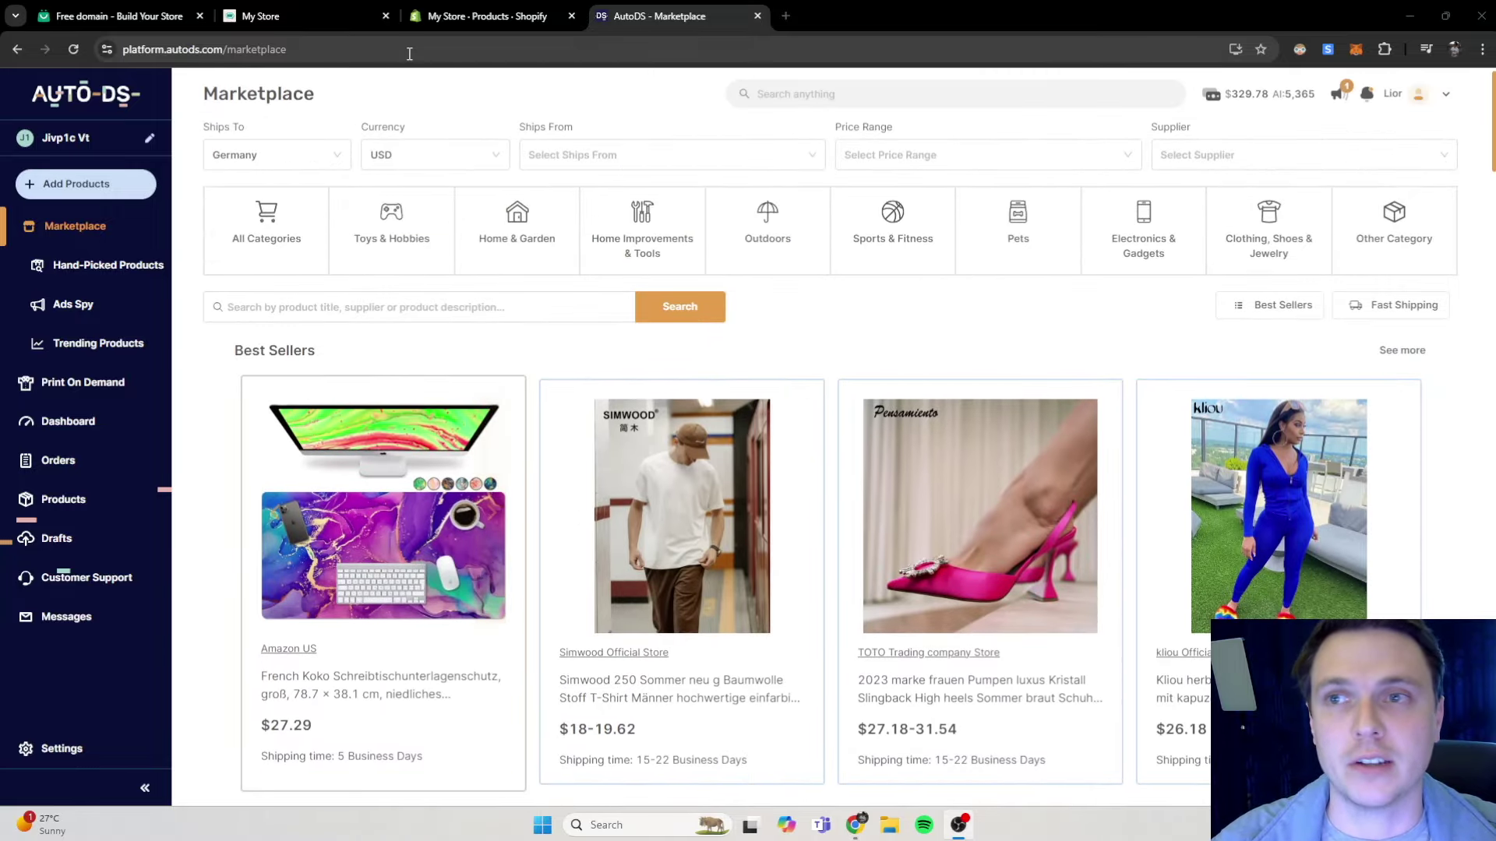
click(261, 15)
scroll(528, 487, up, 2)
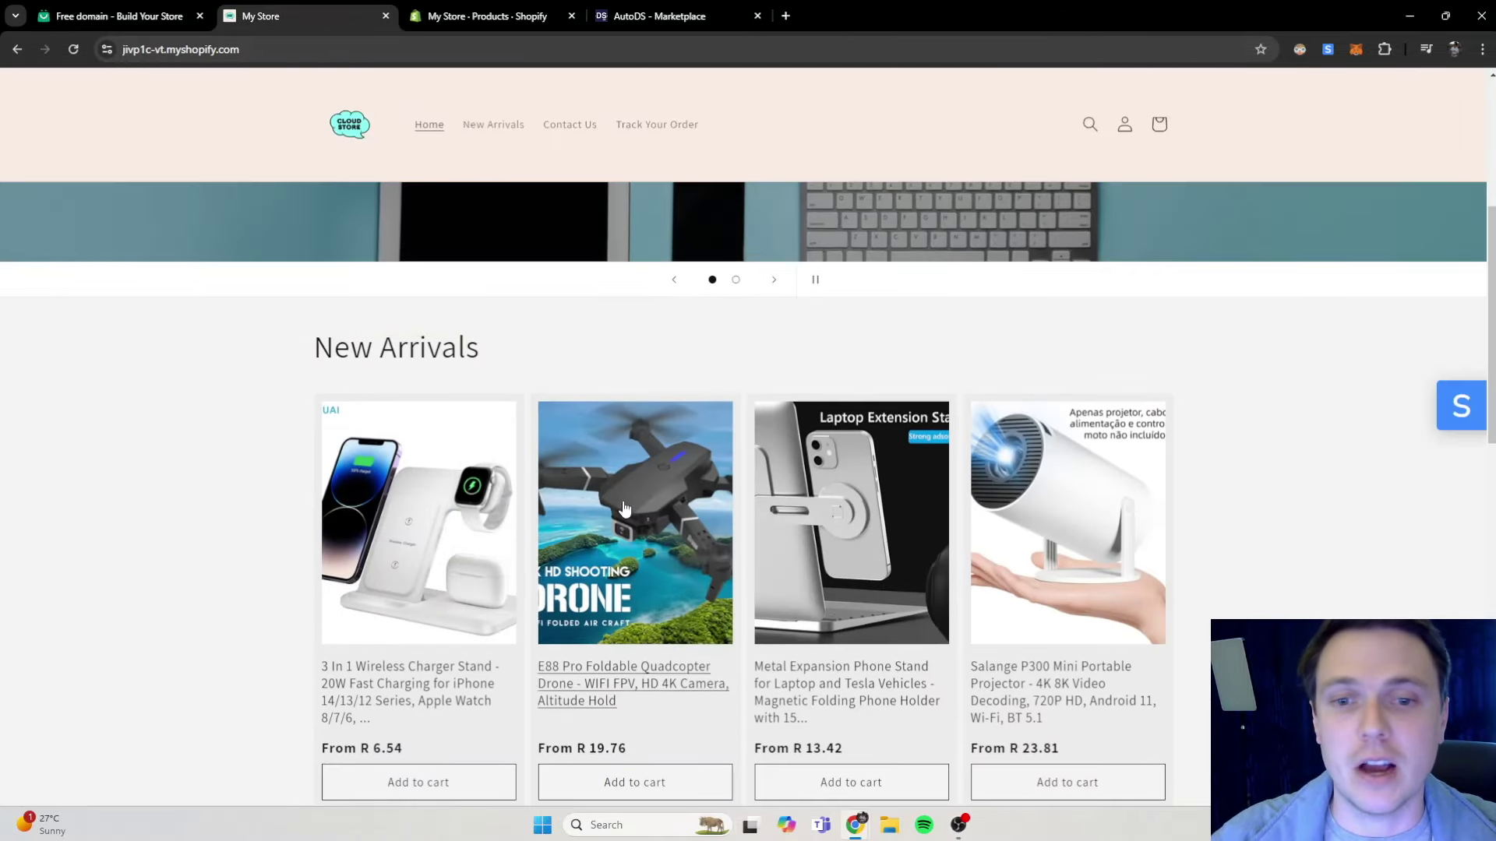
scroll(631, 511, down, 5)
scroll(615, 537, up, 4)
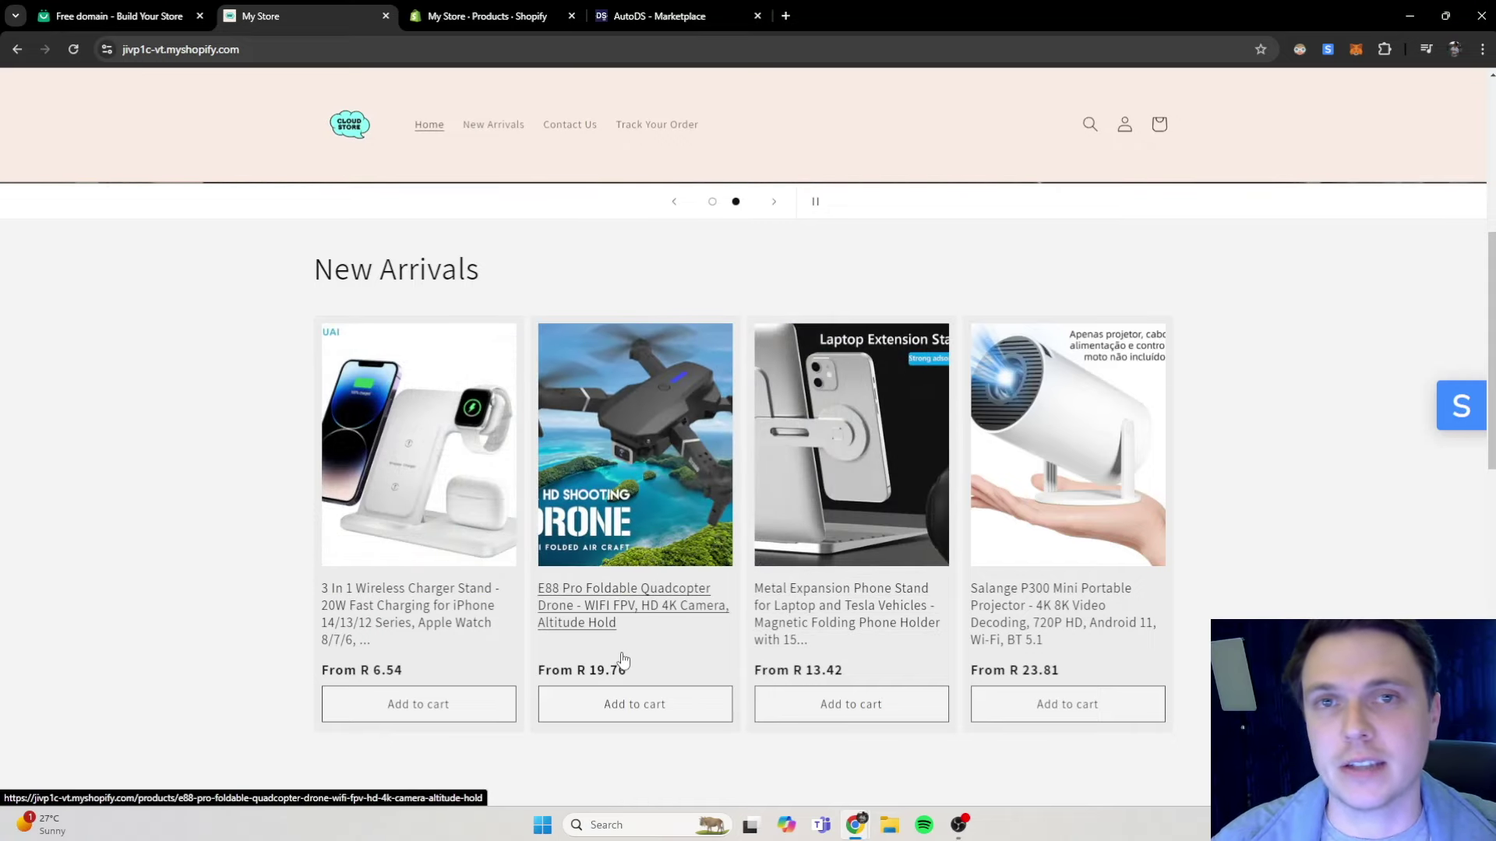
scroll(661, 567, up, 3)
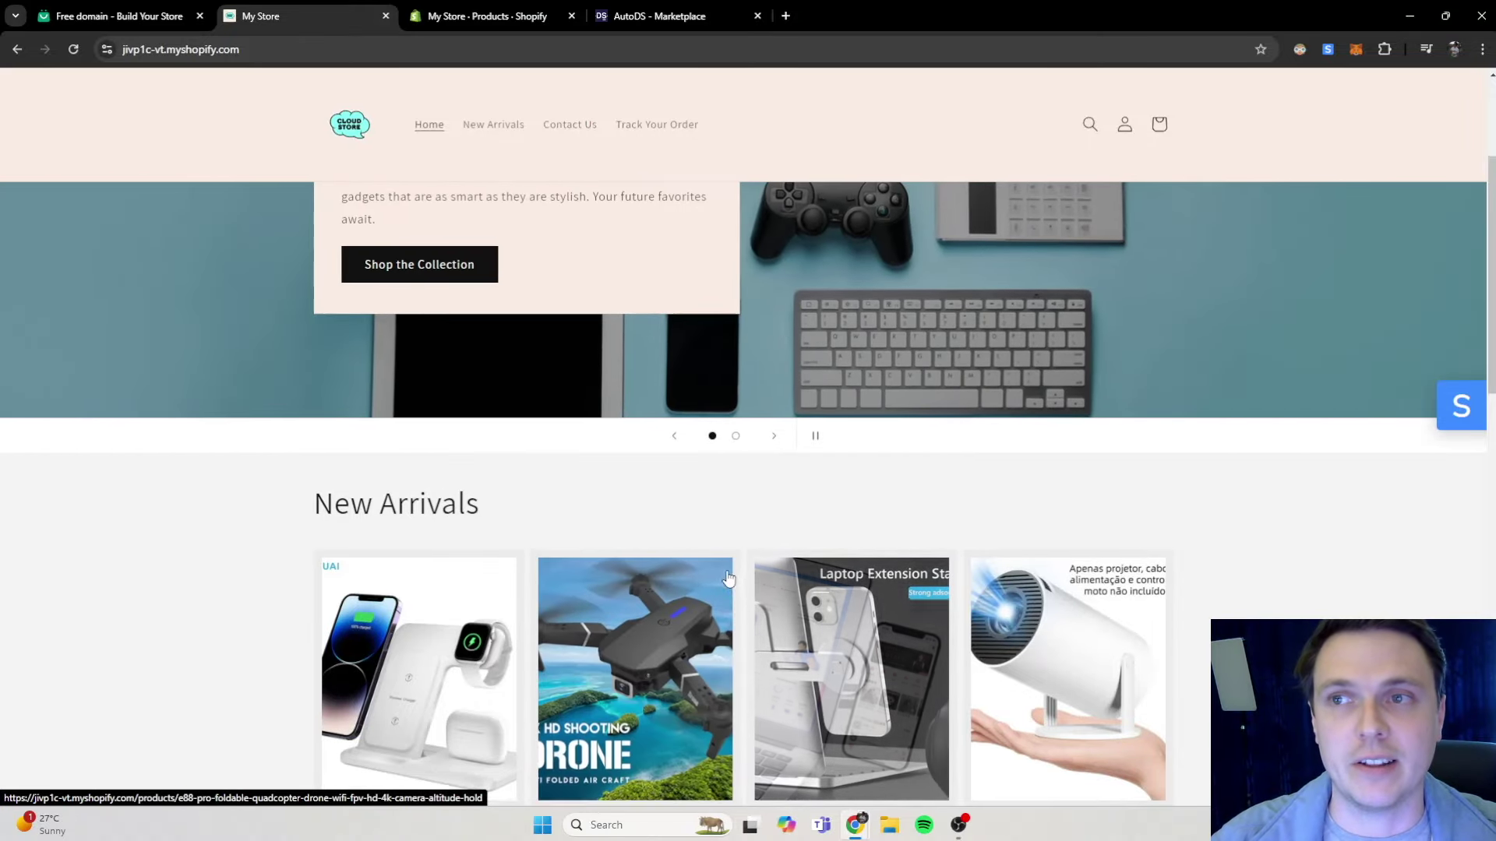
scroll(617, 549, down, 3)
Return to the AutoDS Marketplace and browse its Best Sellers products.
click(639, 17)
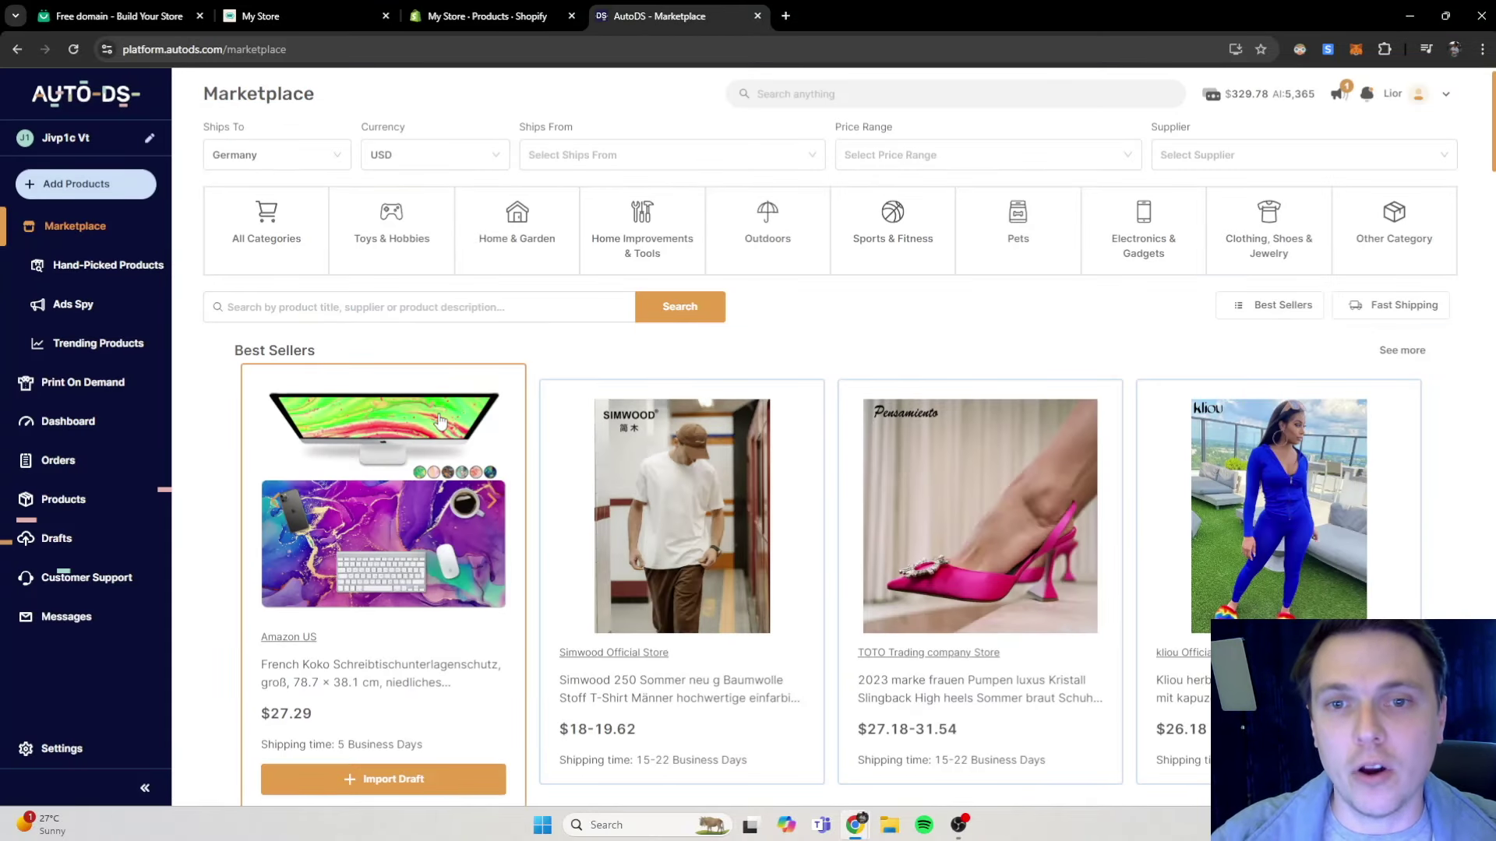
scroll(637, 420, down, 5)
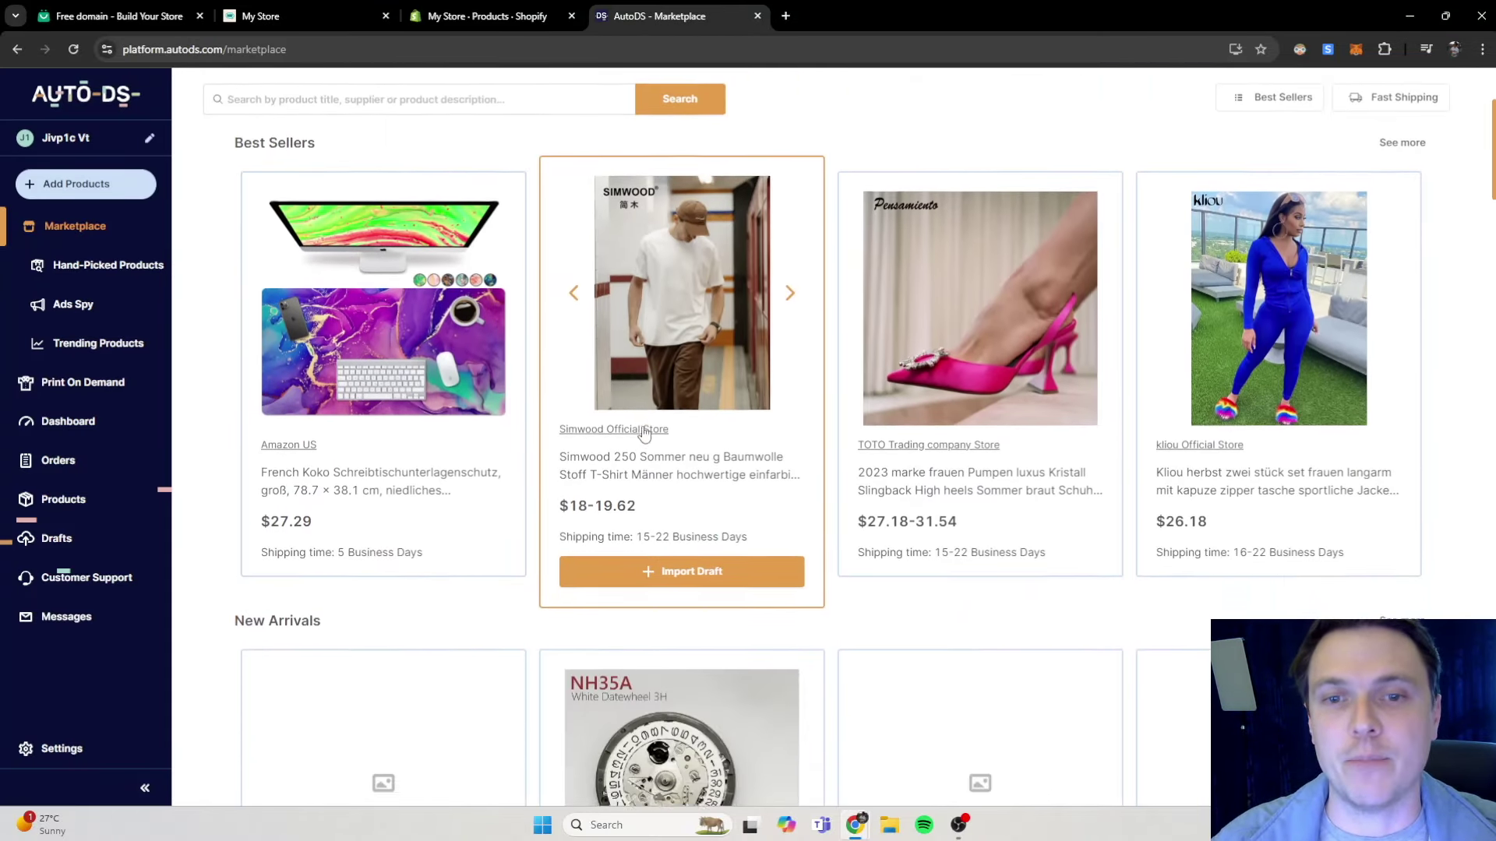
scroll(637, 421, down, 3)
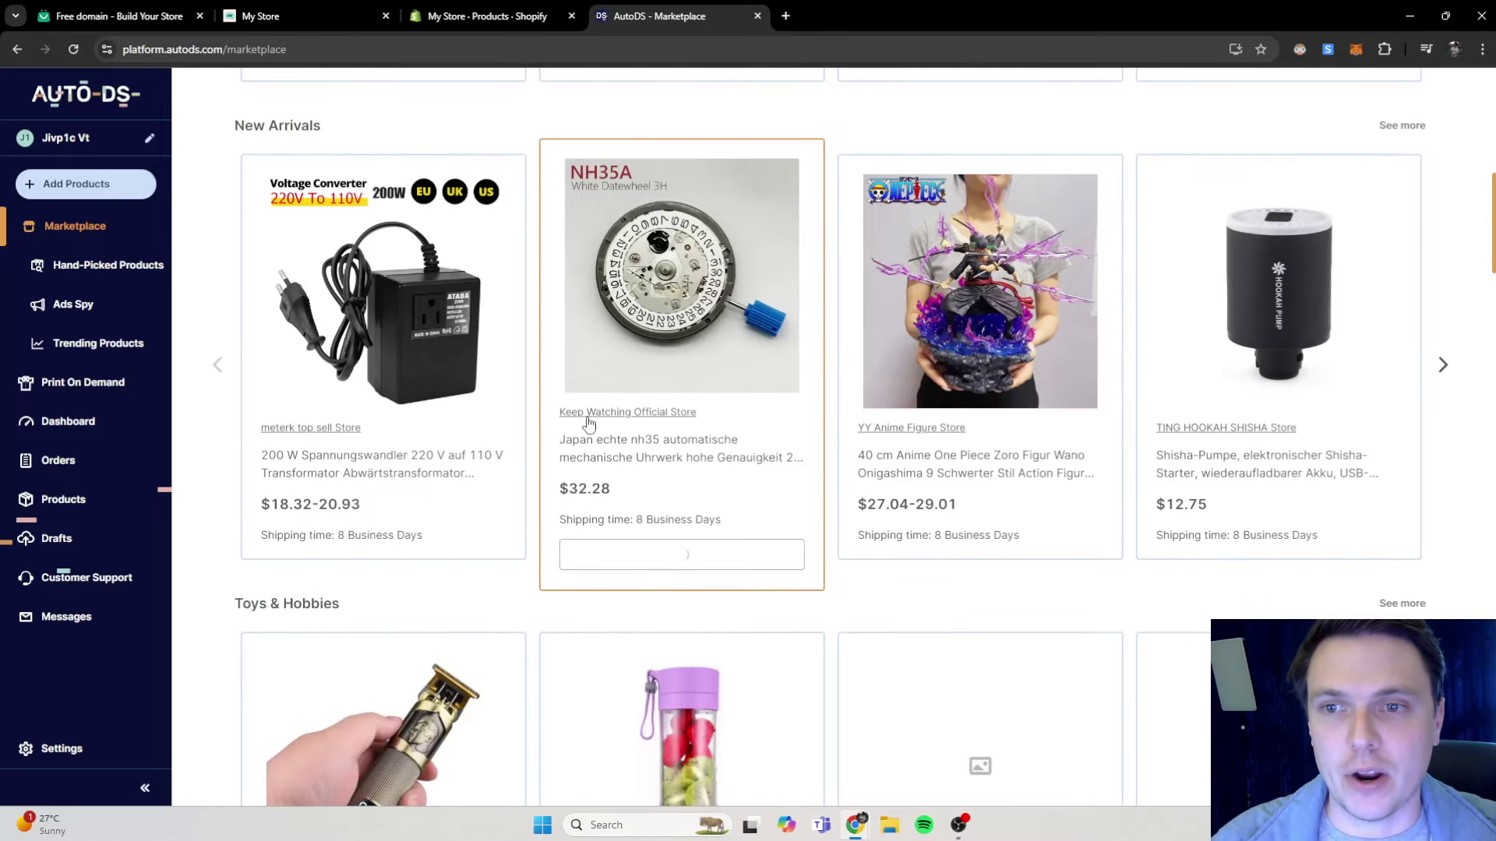
scroll(597, 426, down, 3)
scroll(597, 426, down, 6)
scroll(406, 378, up, 11)
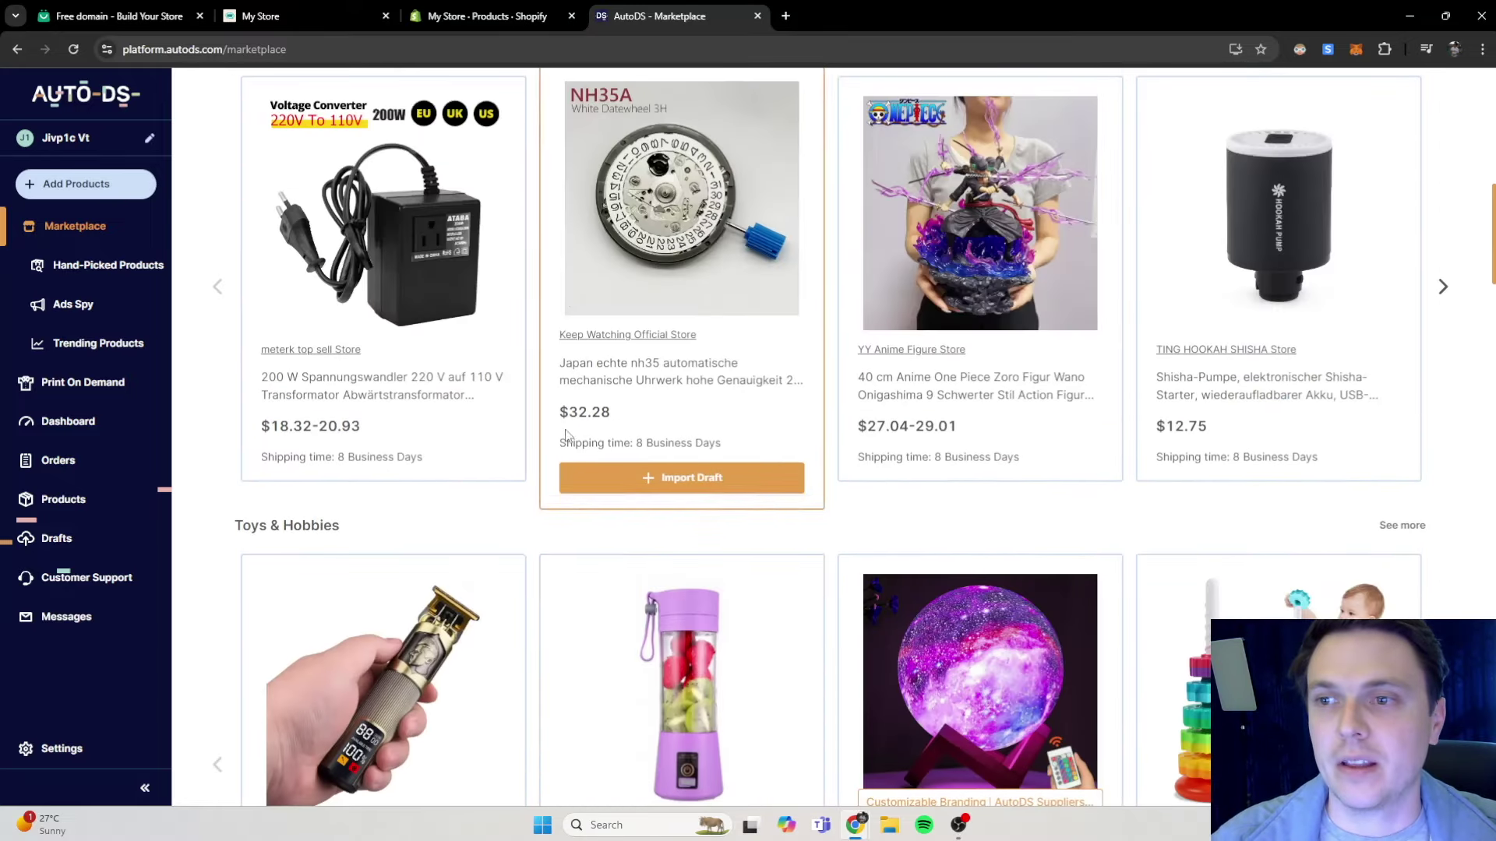
scroll(405, 378, up, 7)
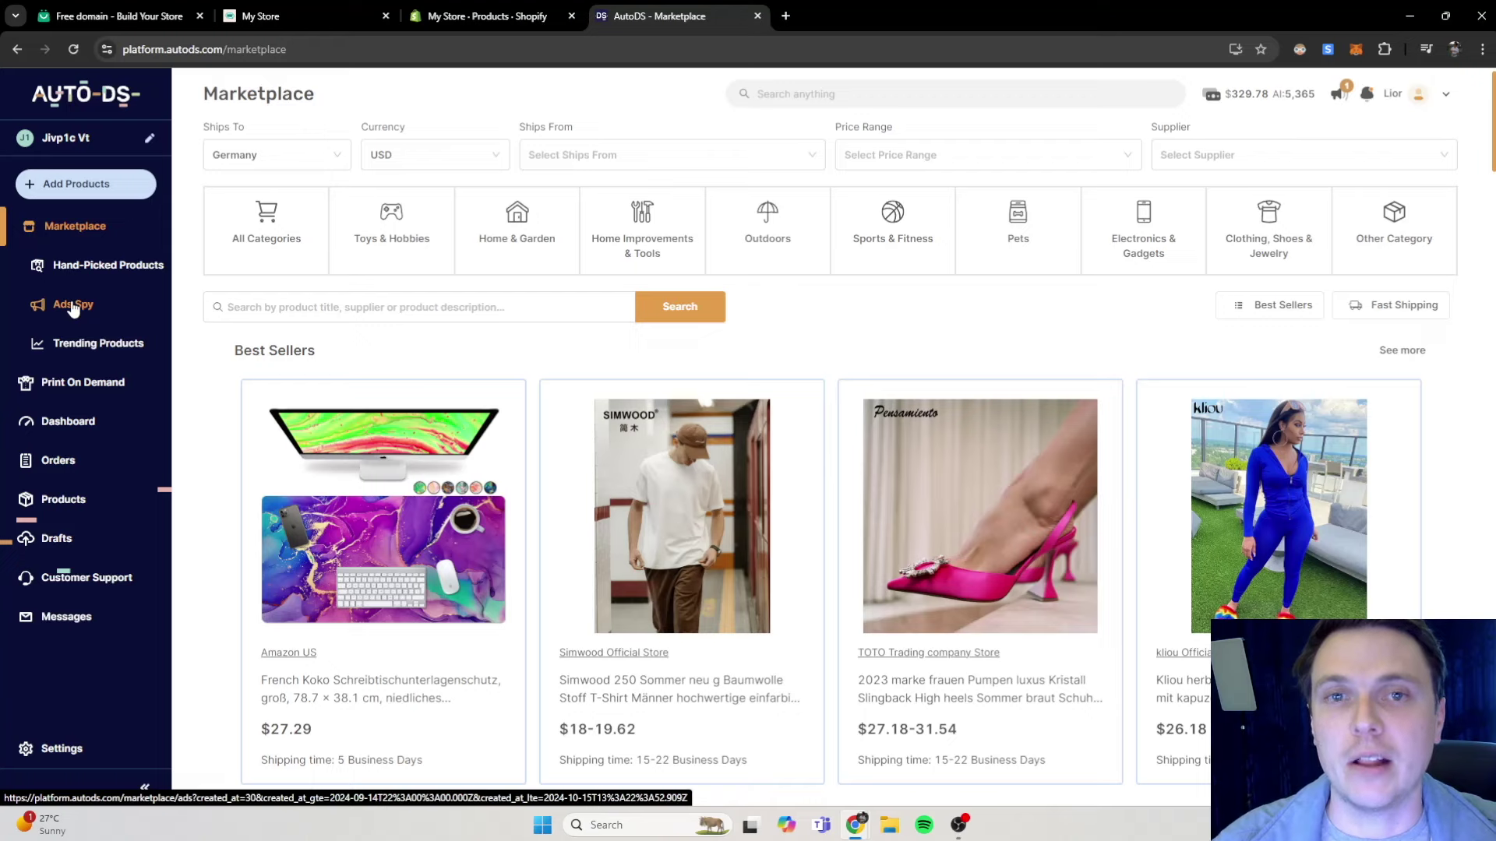
Show Trending Products filtered to Toys & Hobbies and browse them.
click(92, 347)
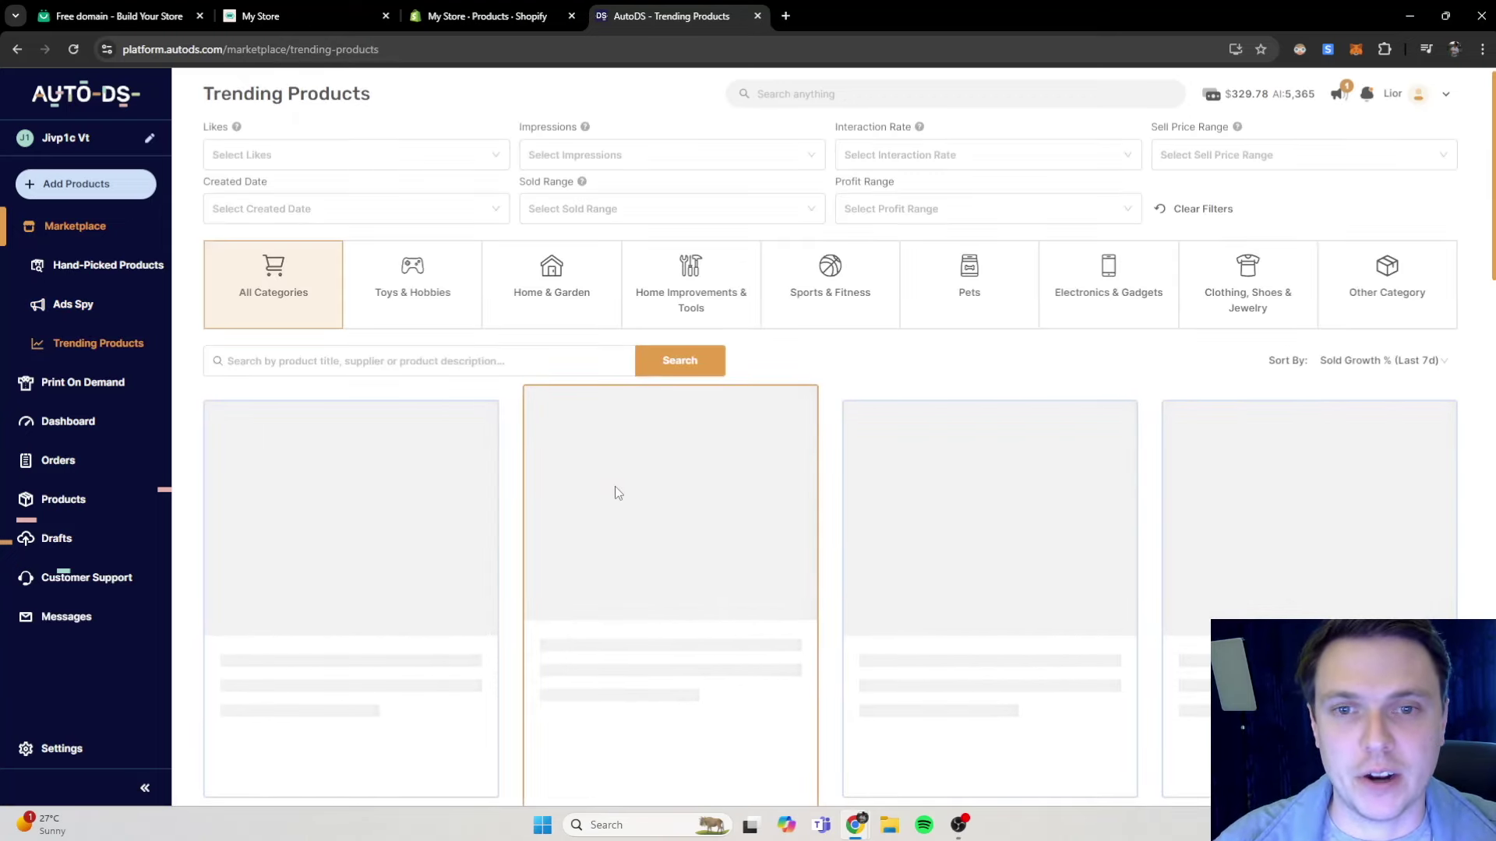
click(421, 281)
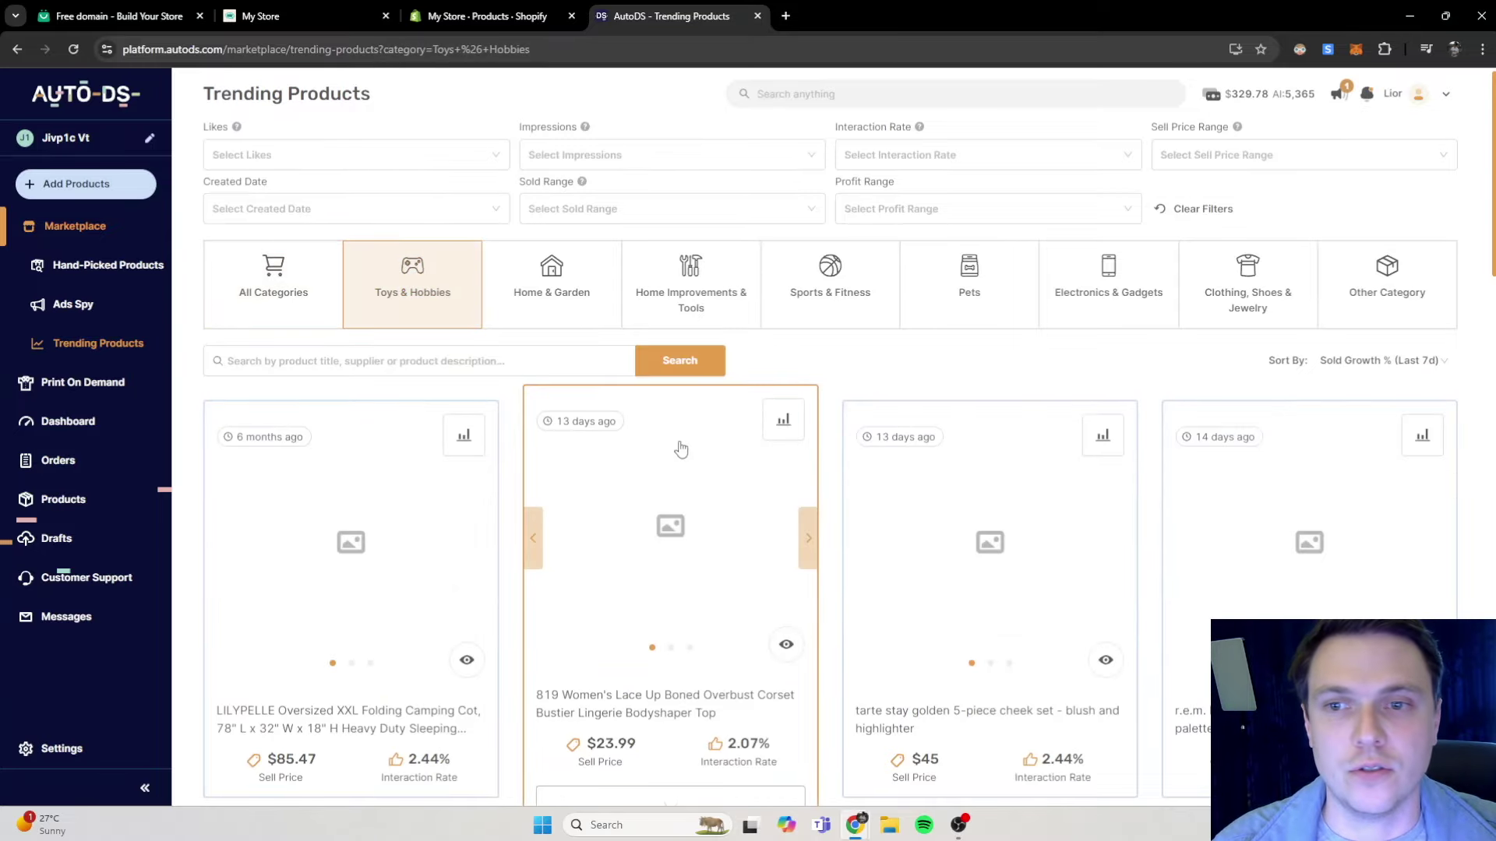
scroll(845, 569, down, 2)
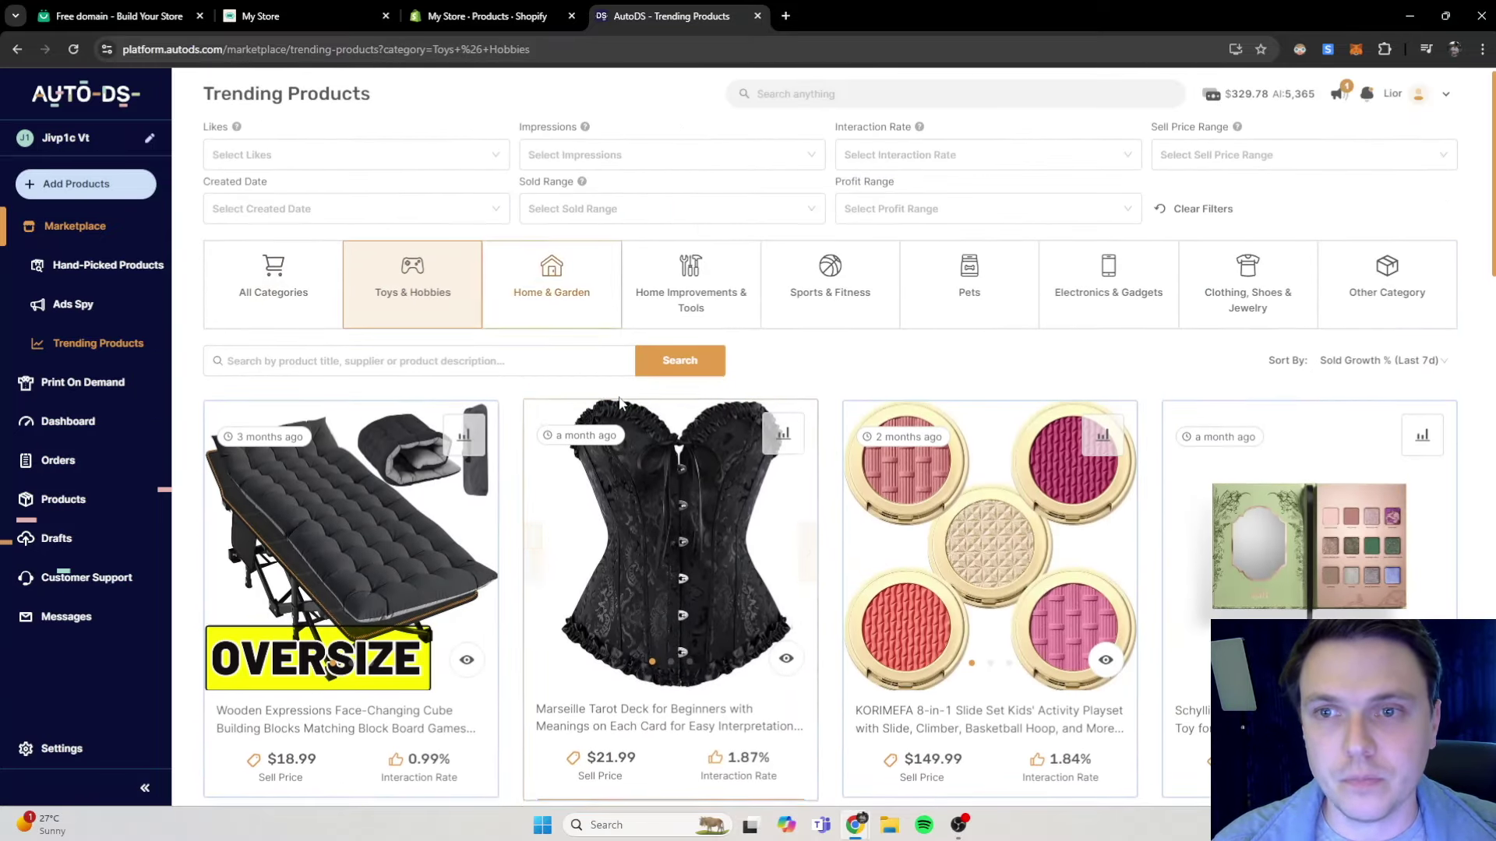
scroll(779, 507, down, 12)
scroll(739, 440, down, 5)
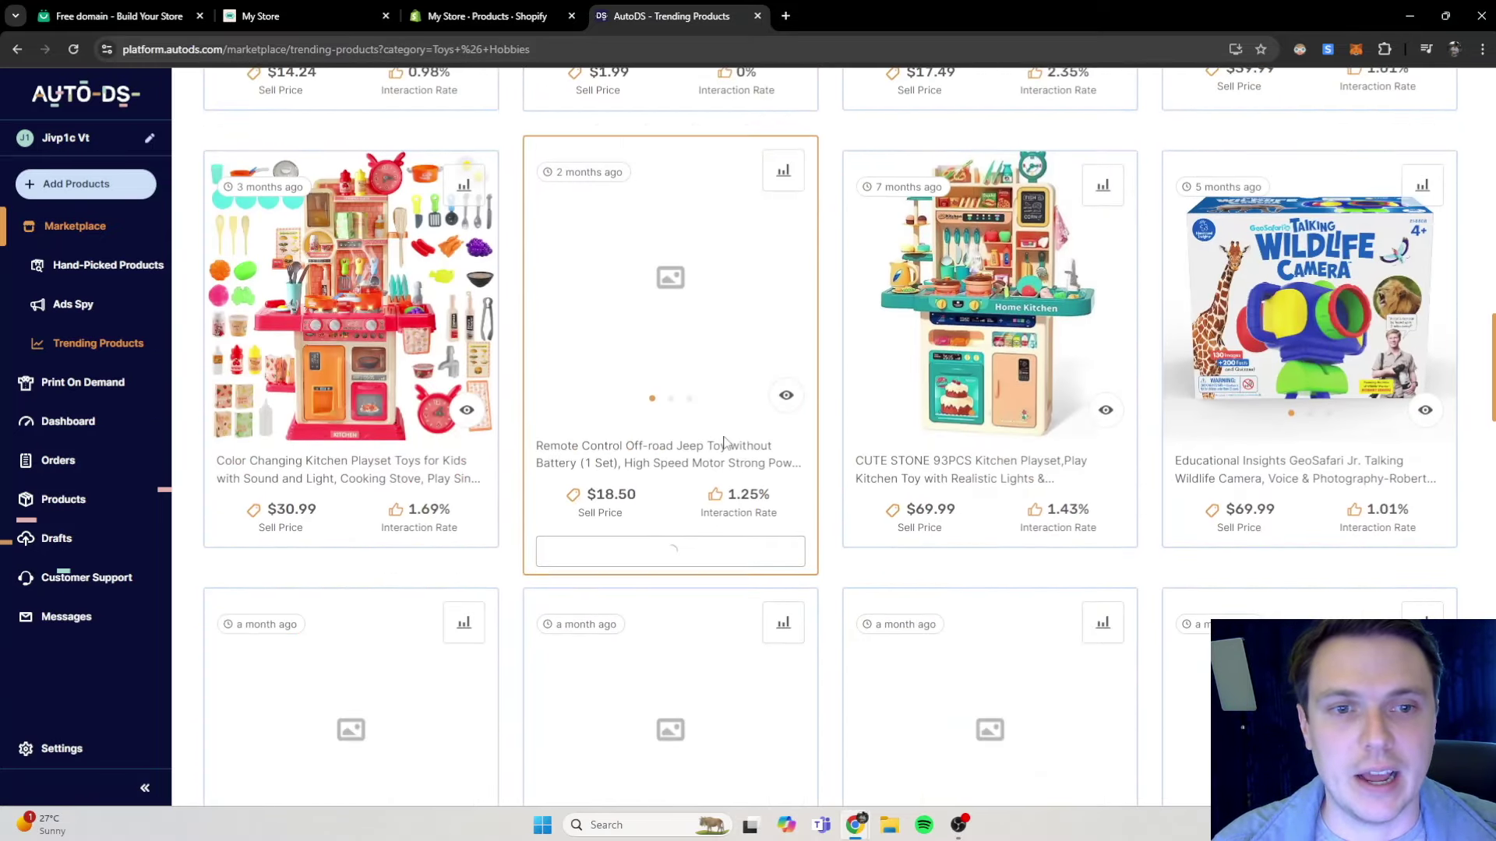
scroll(724, 467, up, 15)
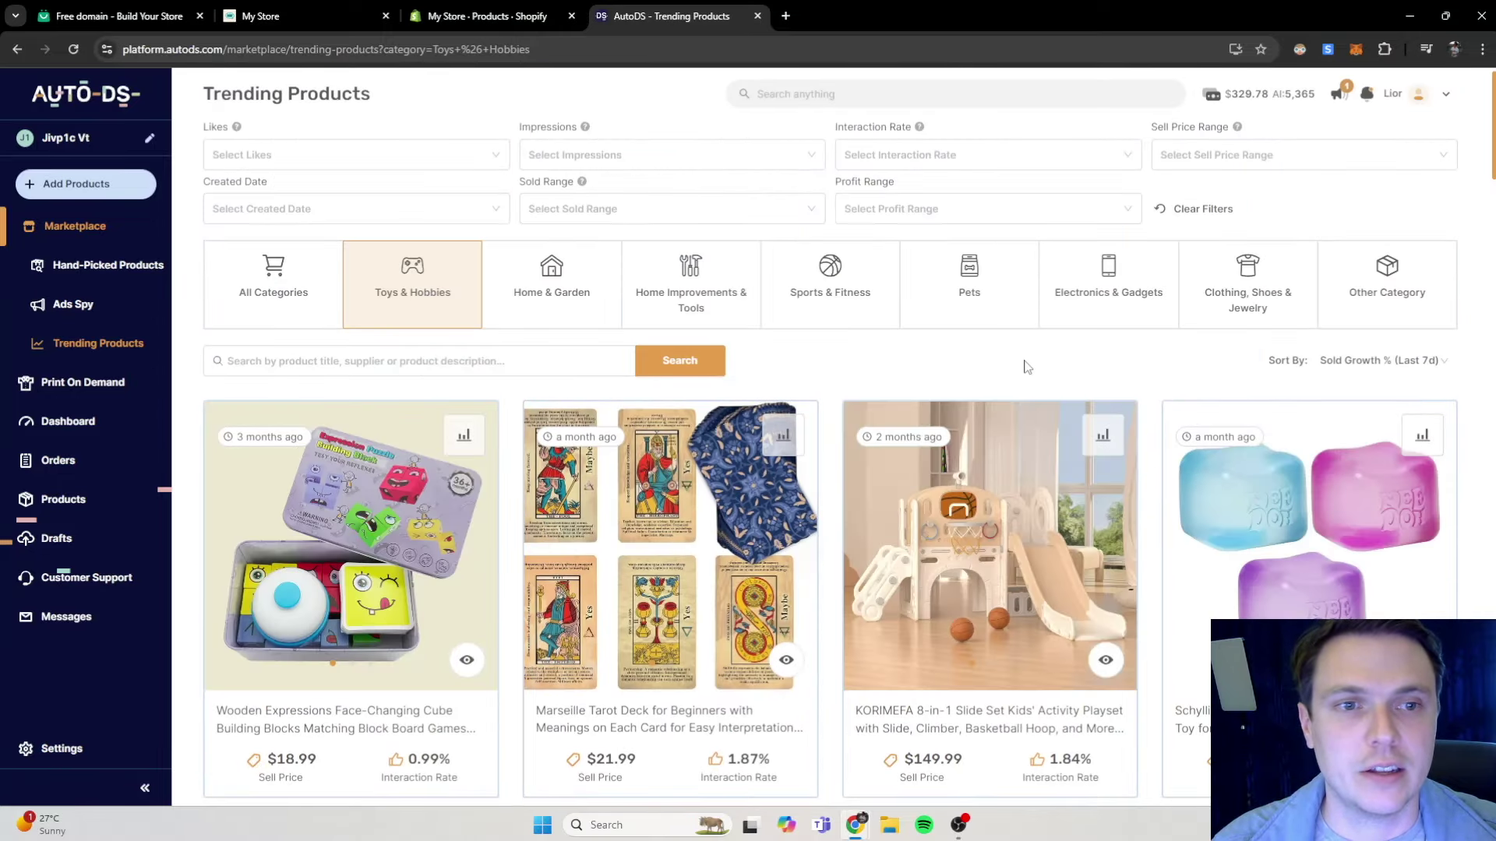
Switch to Electronics & Gadgets and import the Magnetic Wireless Power Bank as a draft.
click(1124, 257)
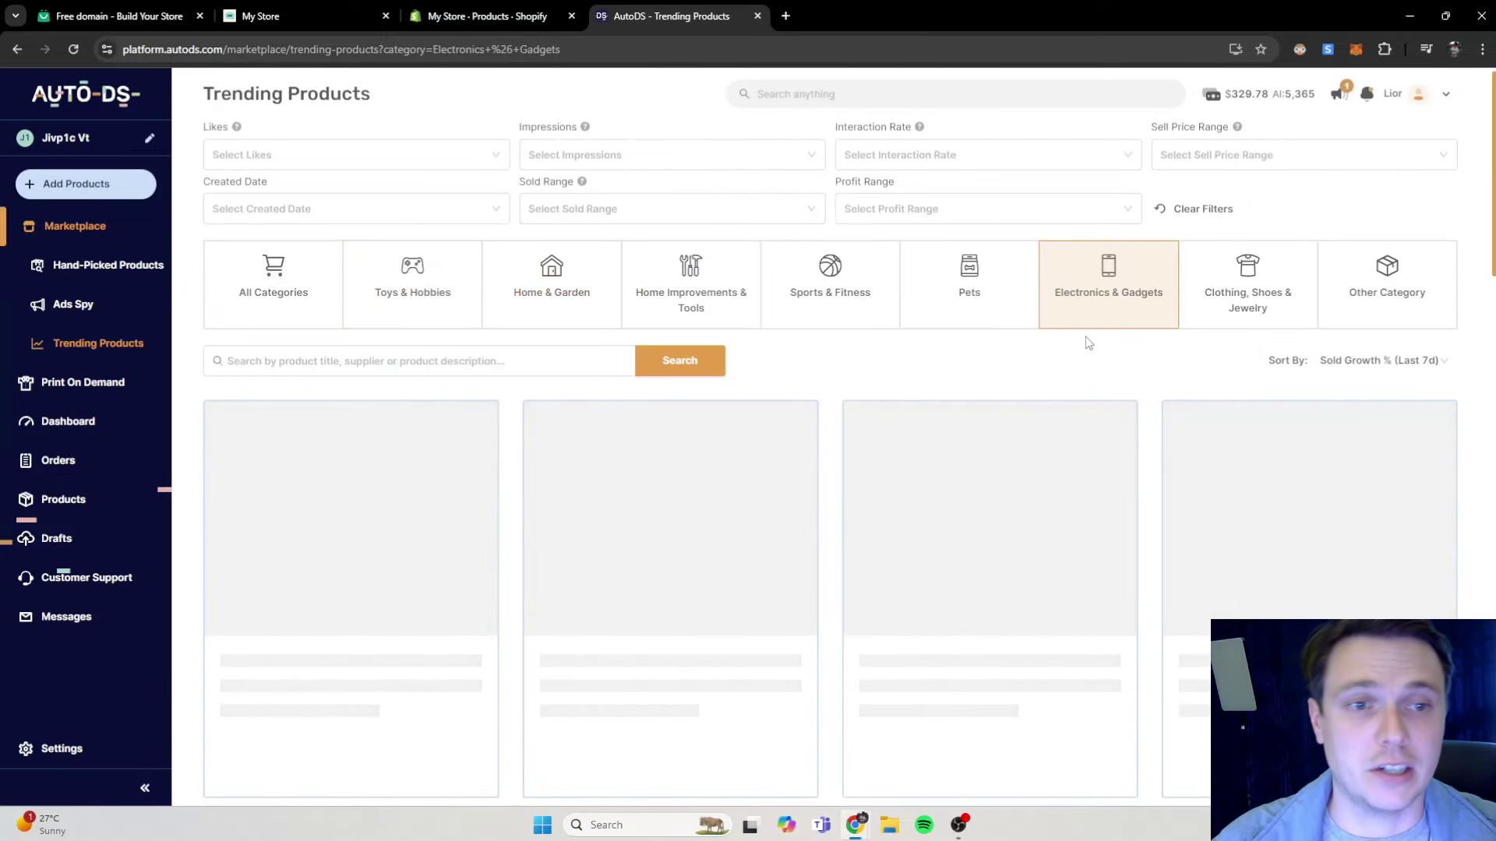
scroll(807, 484, down, 3)
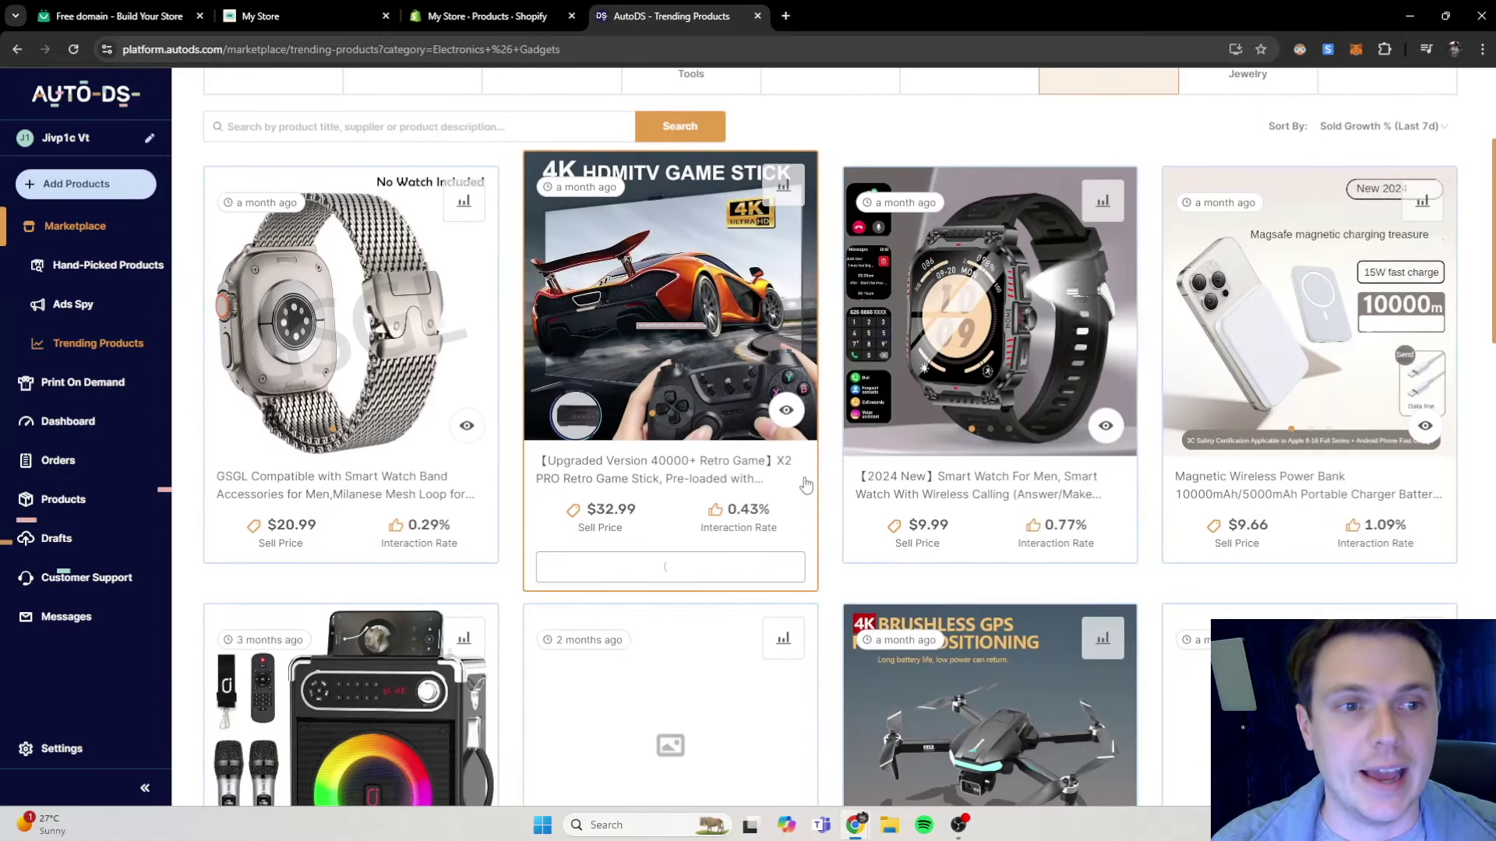
mouse_move(1278, 580)
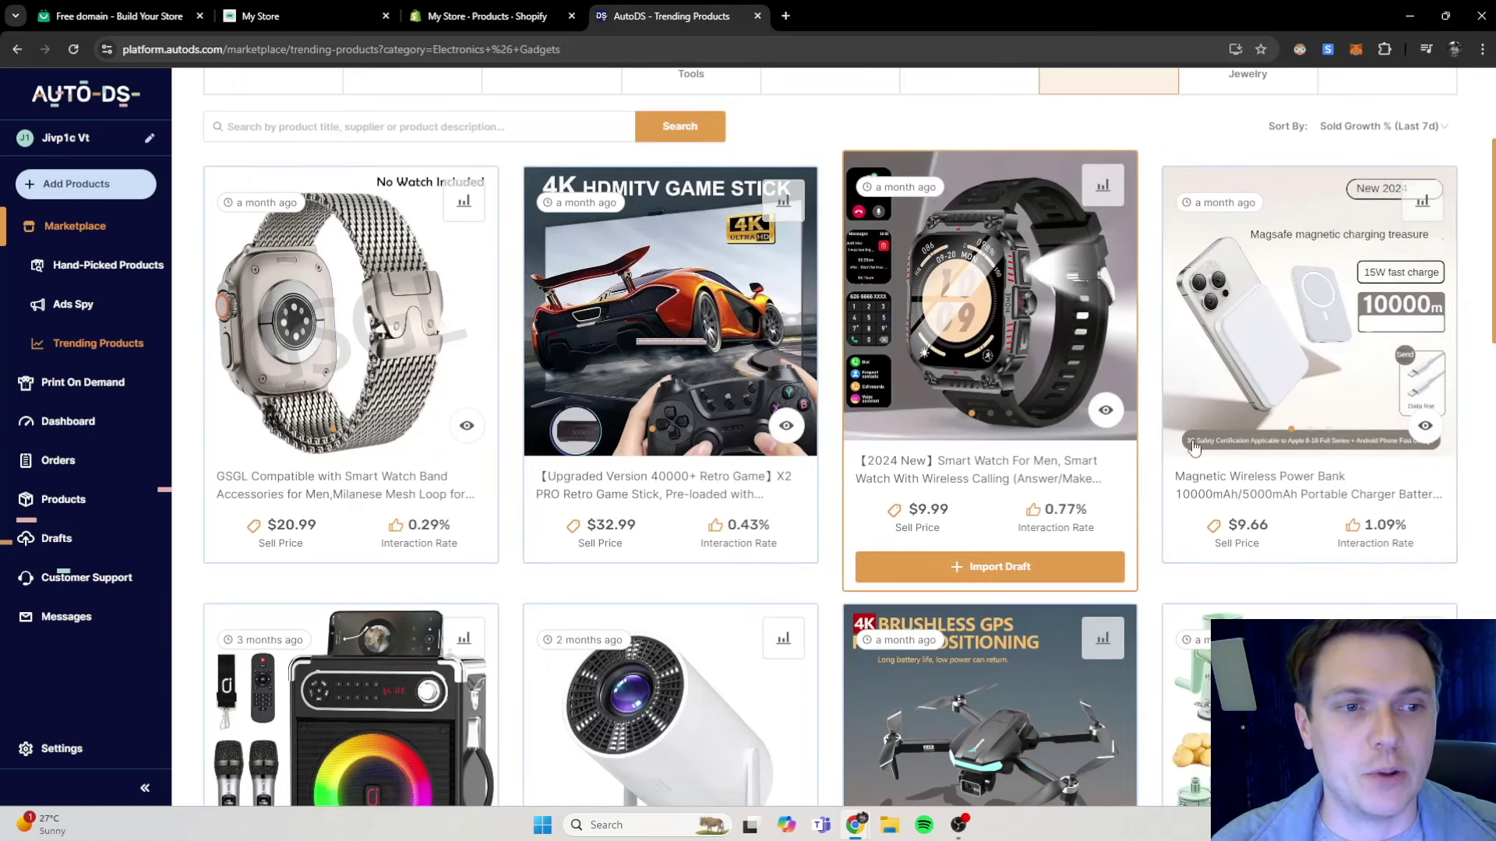
click(1309, 567)
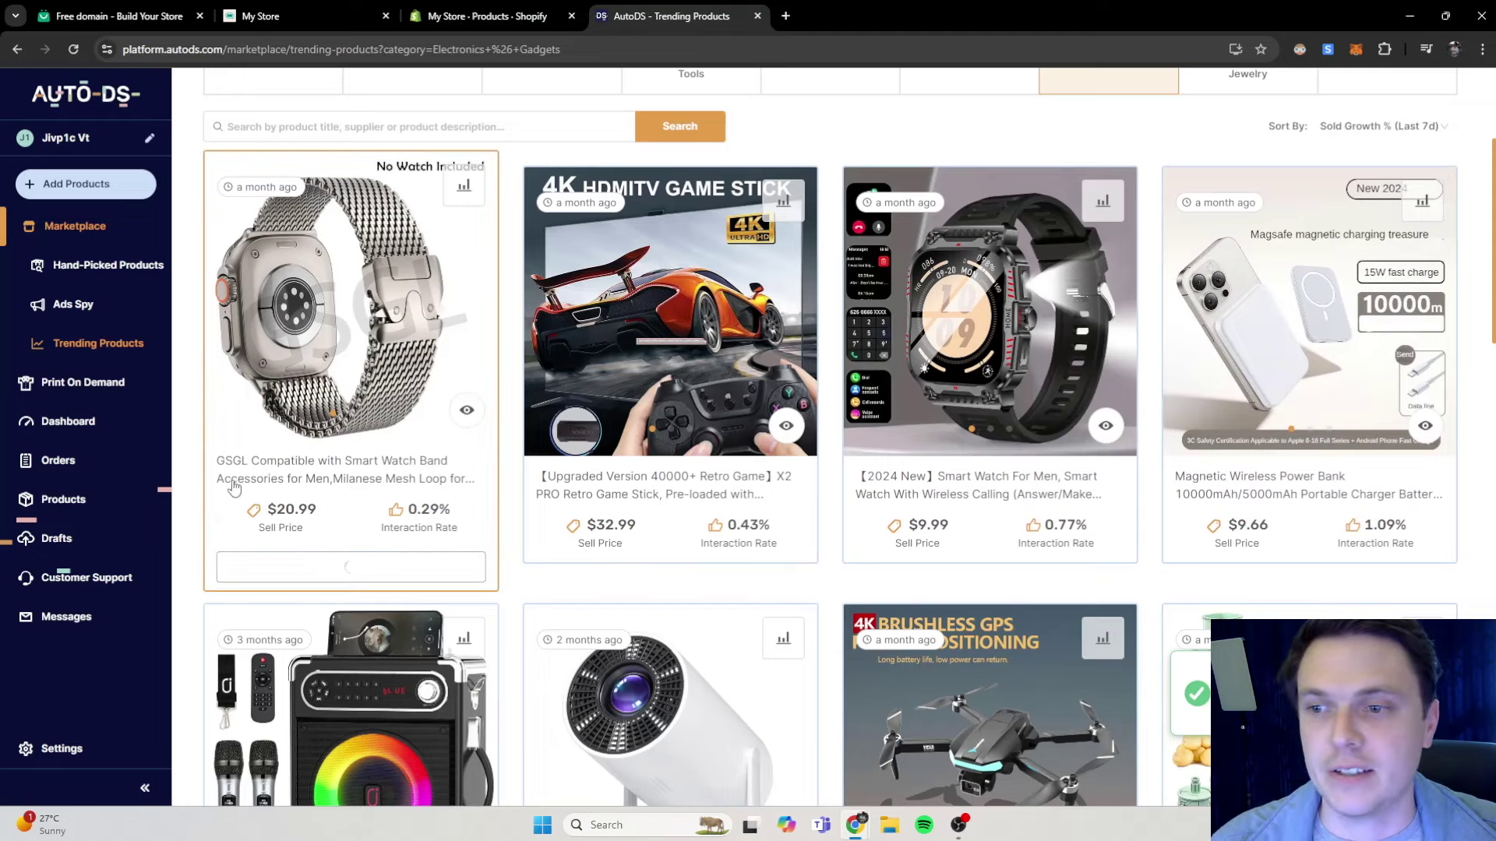
Select the Magnetic Wireless Power Bank in Drafts and import it to the store.
click(133, 539)
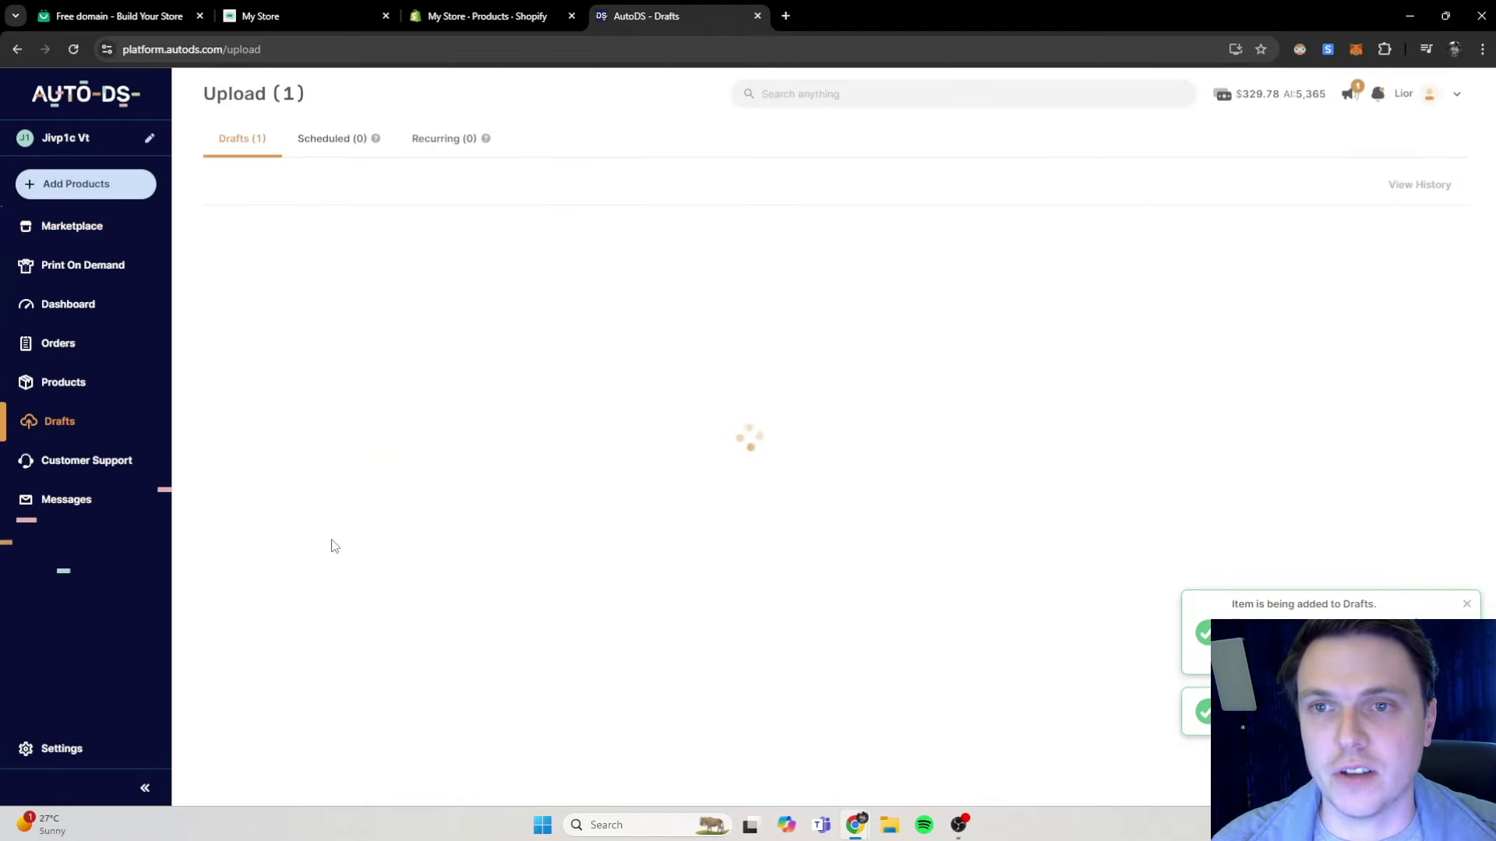
click(222, 270)
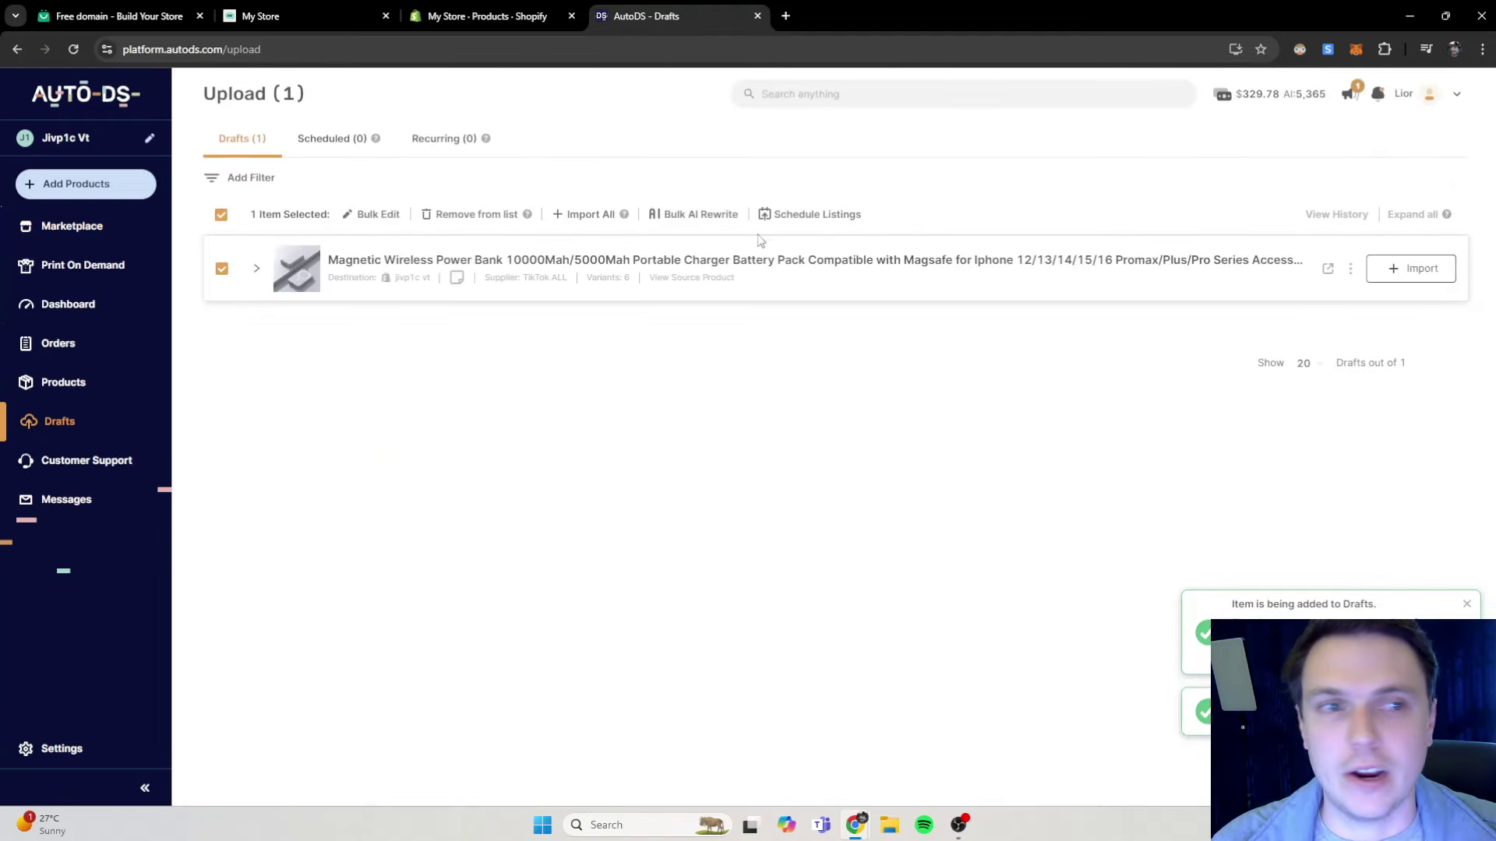
click(1419, 267)
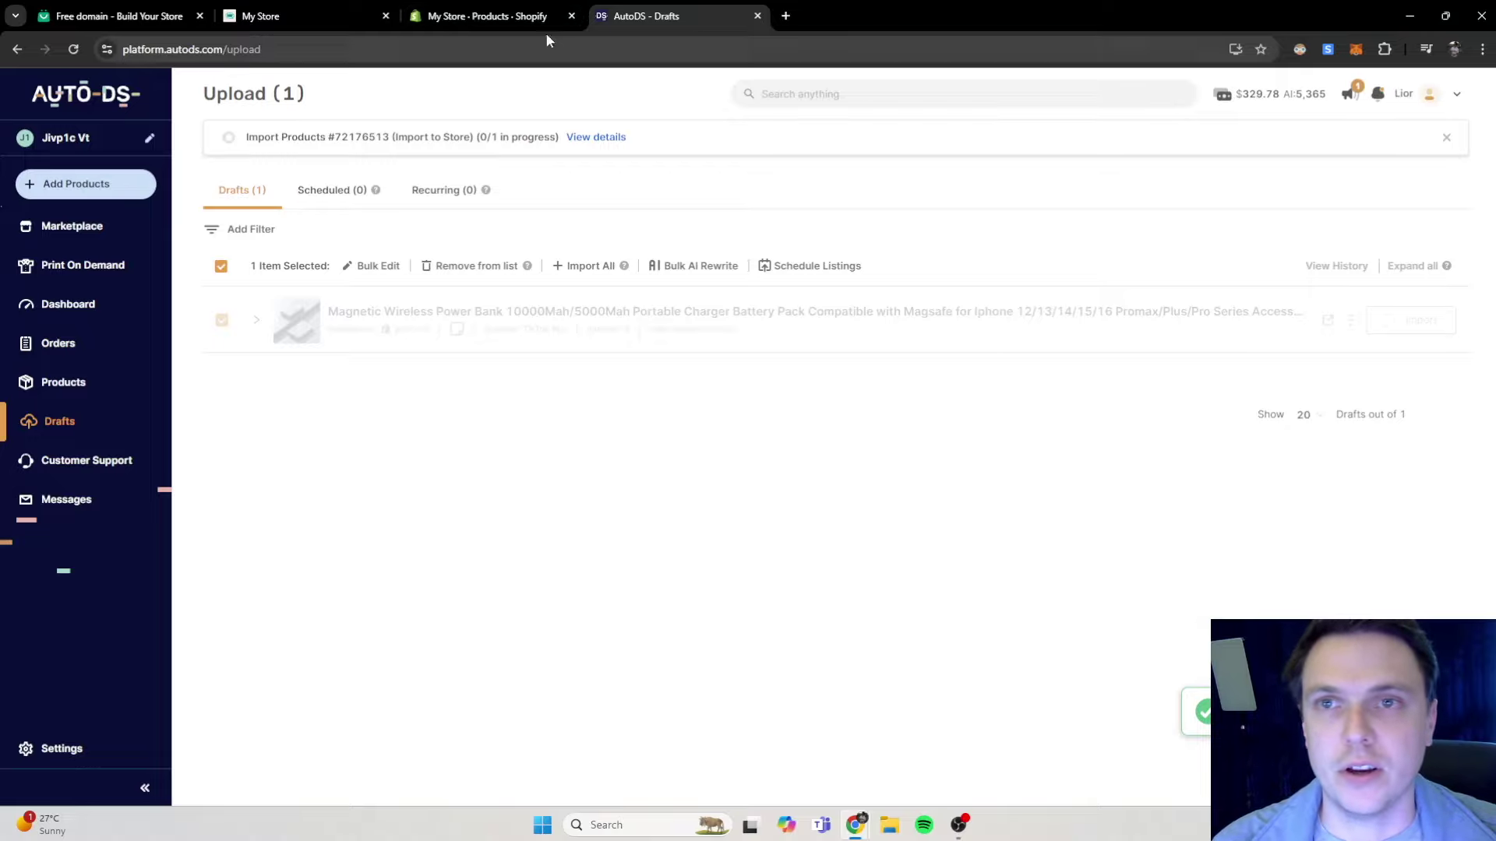
Reload the Shopify Products list and the storefront to show the imported power bank.
click(517, 16)
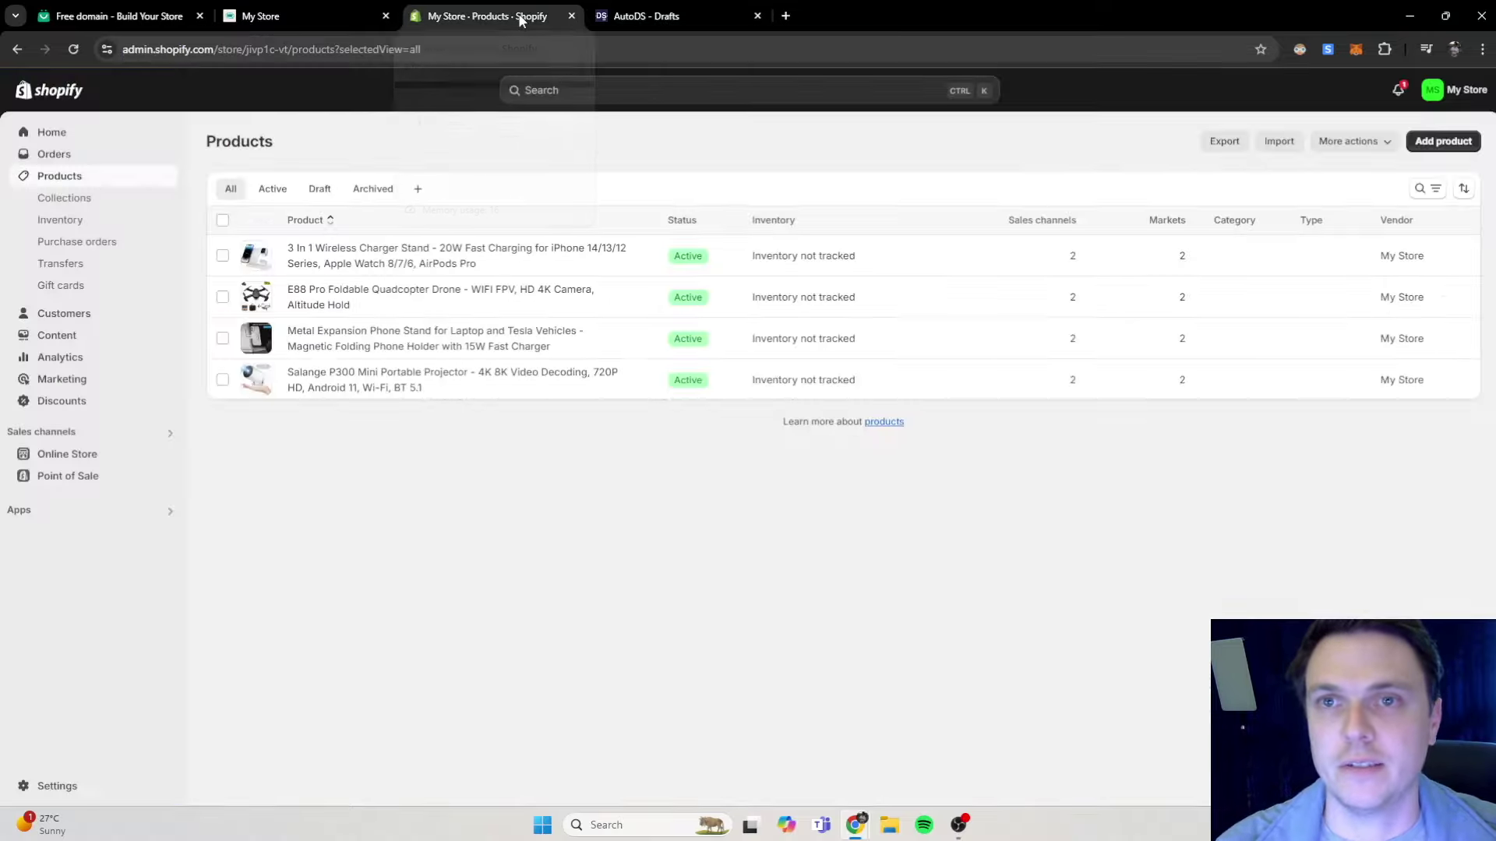
click(78, 47)
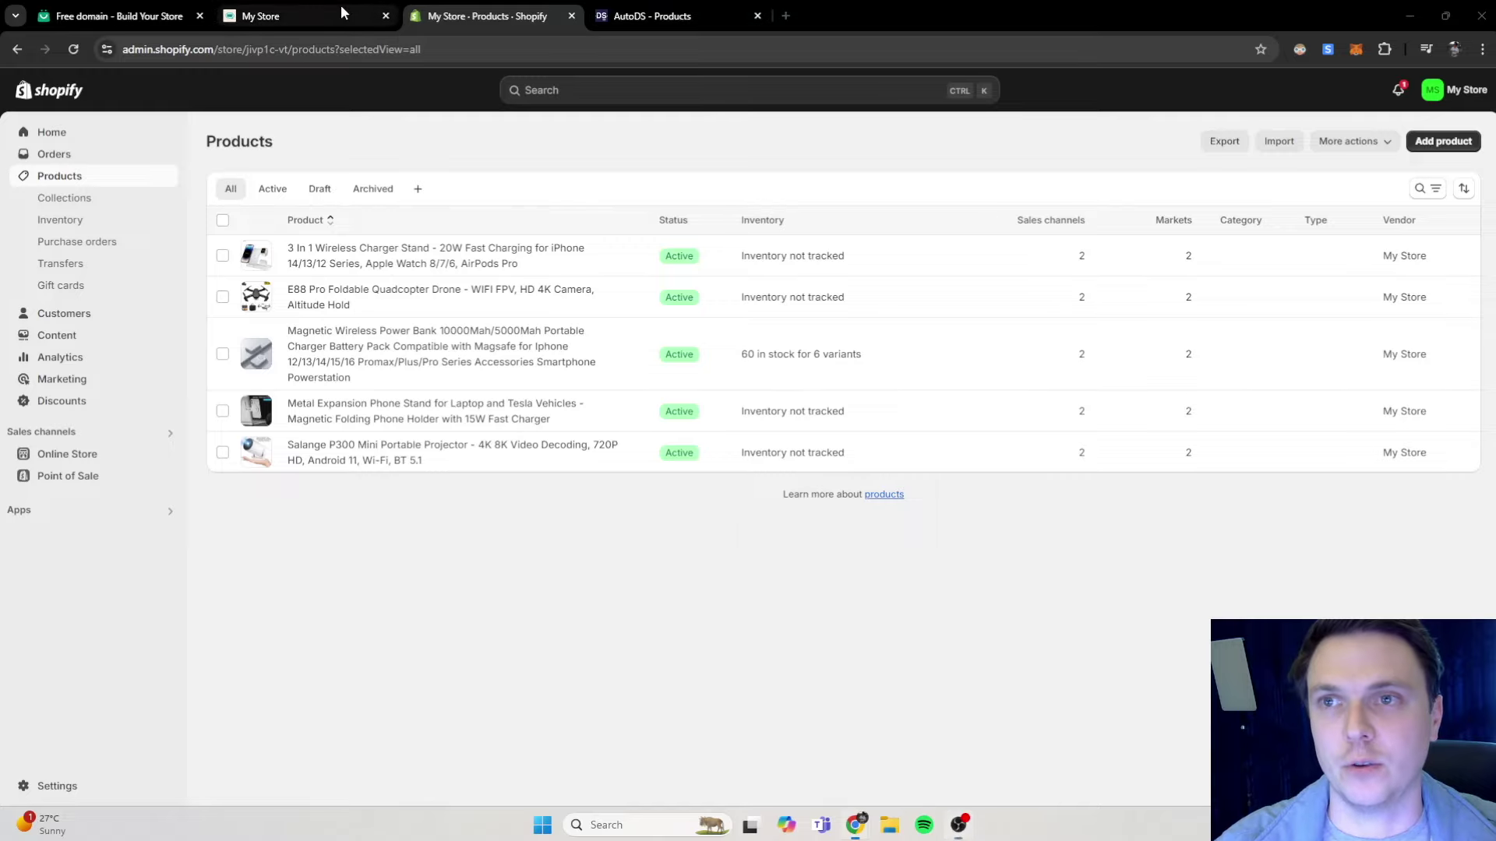
click(265, 16)
click(74, 50)
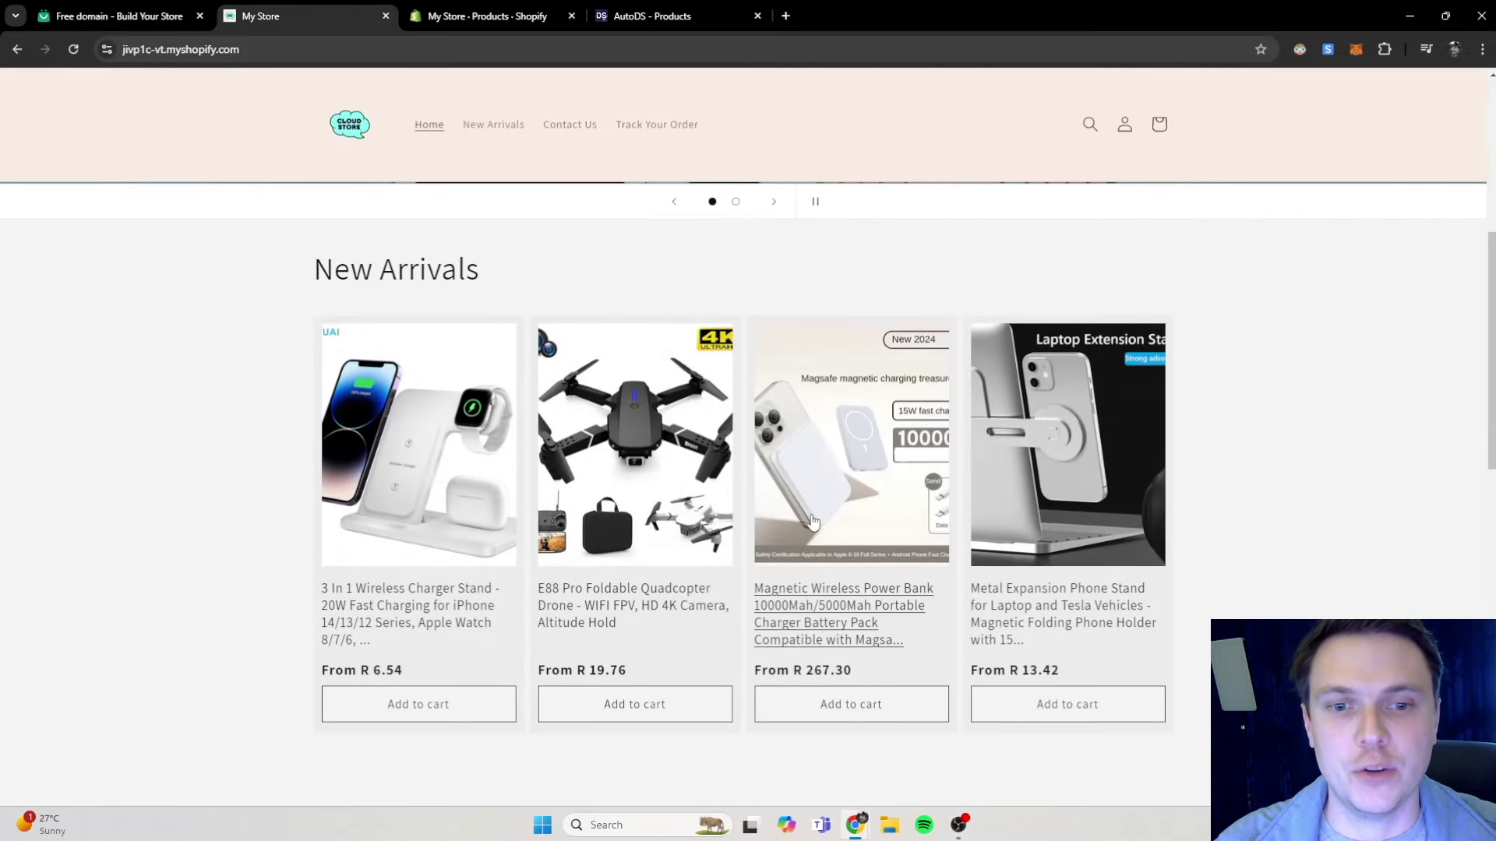
Check the power bank in New Arrivals, then go back to the AutoDS - Products tab.
scroll(952, 345, down, 1)
scroll(919, 465, up, 3)
scroll(857, 405, down, 3)
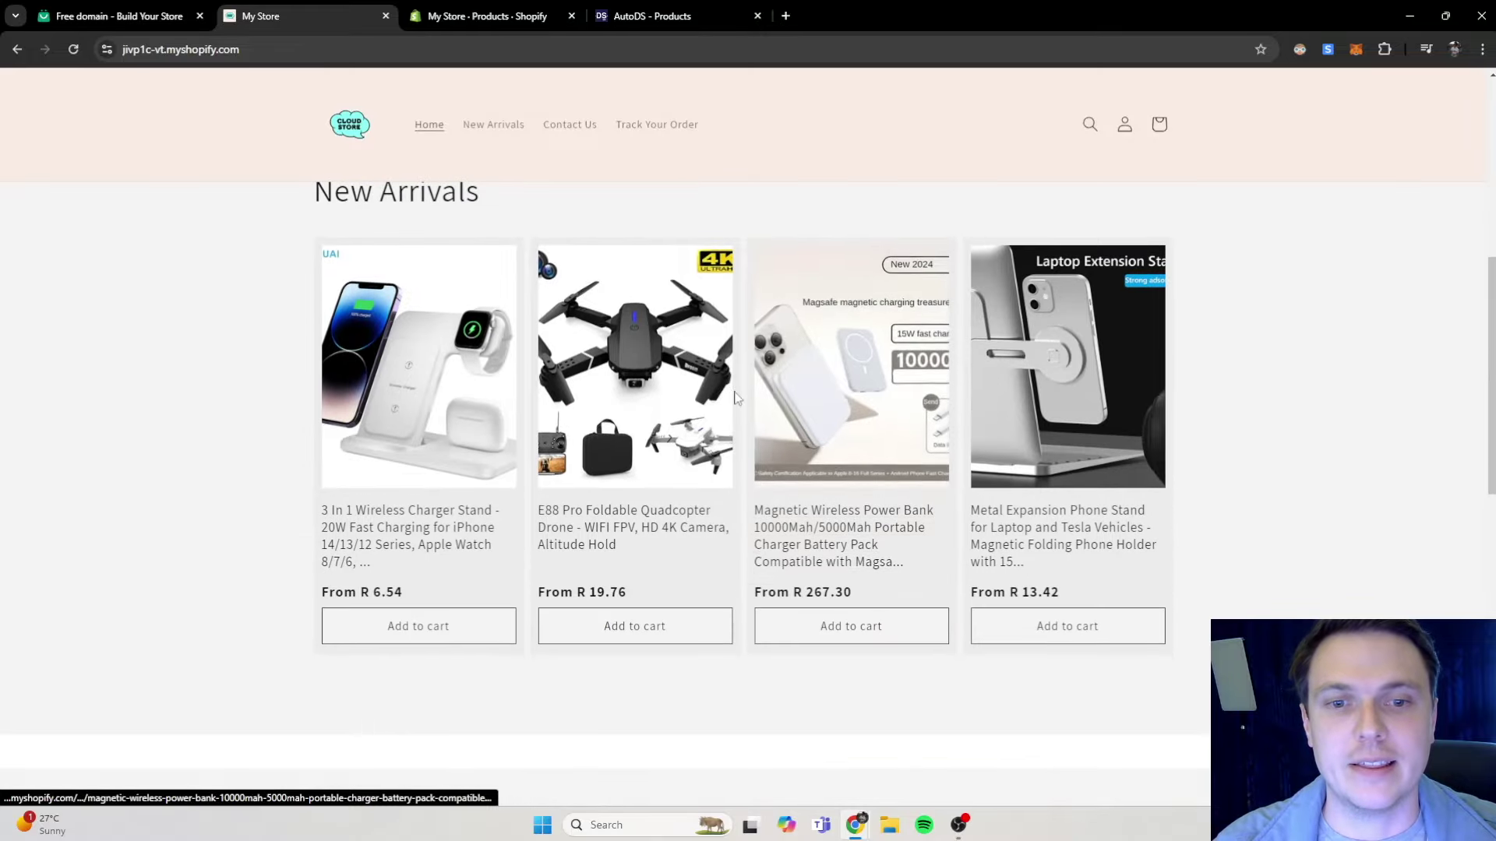
scroll(751, 375, up, 2)
scroll(750, 375, down, 2)
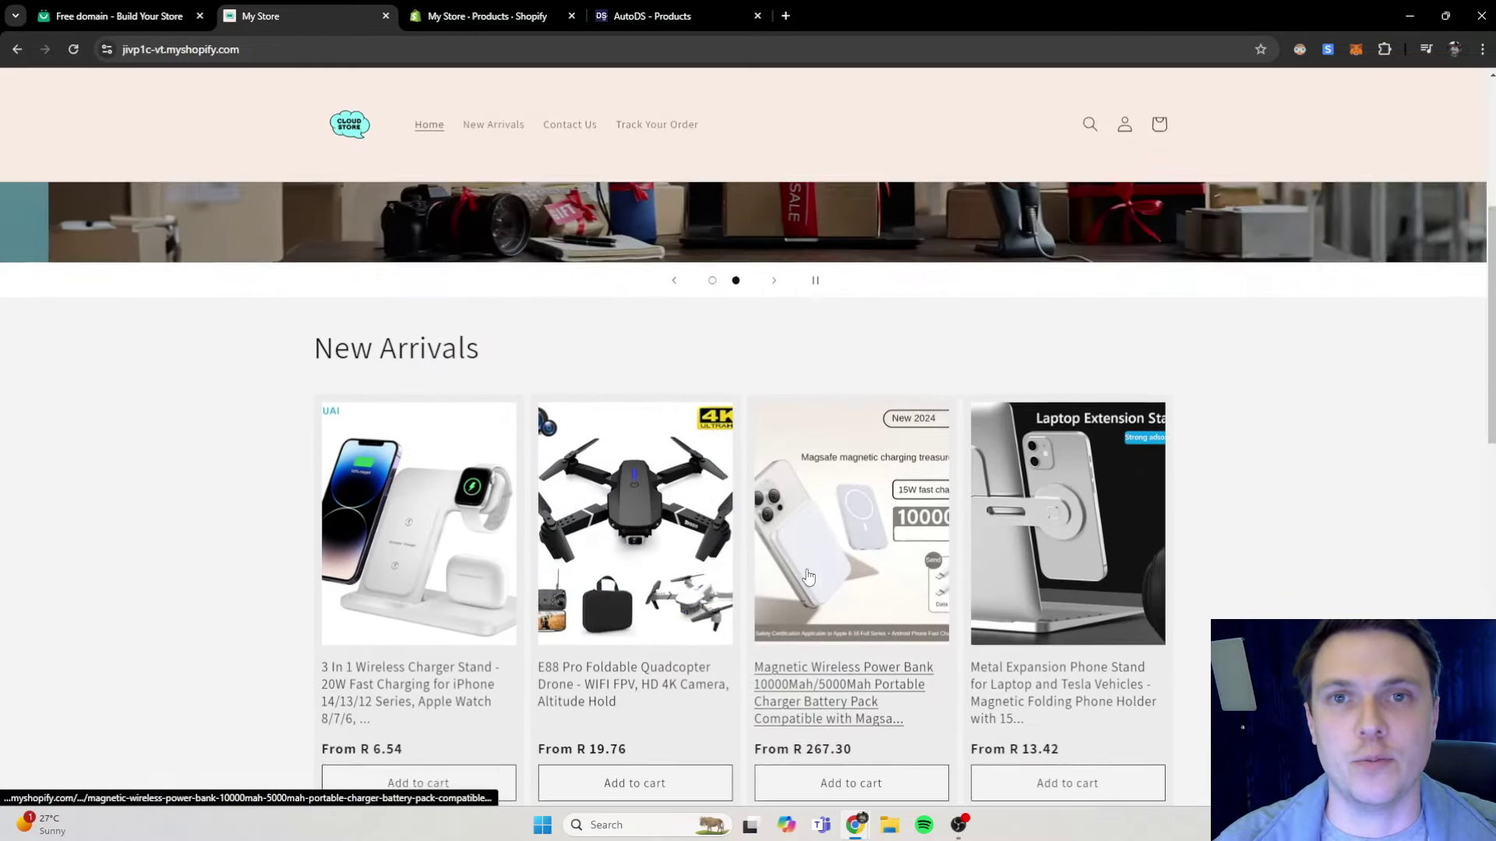
click(624, 14)
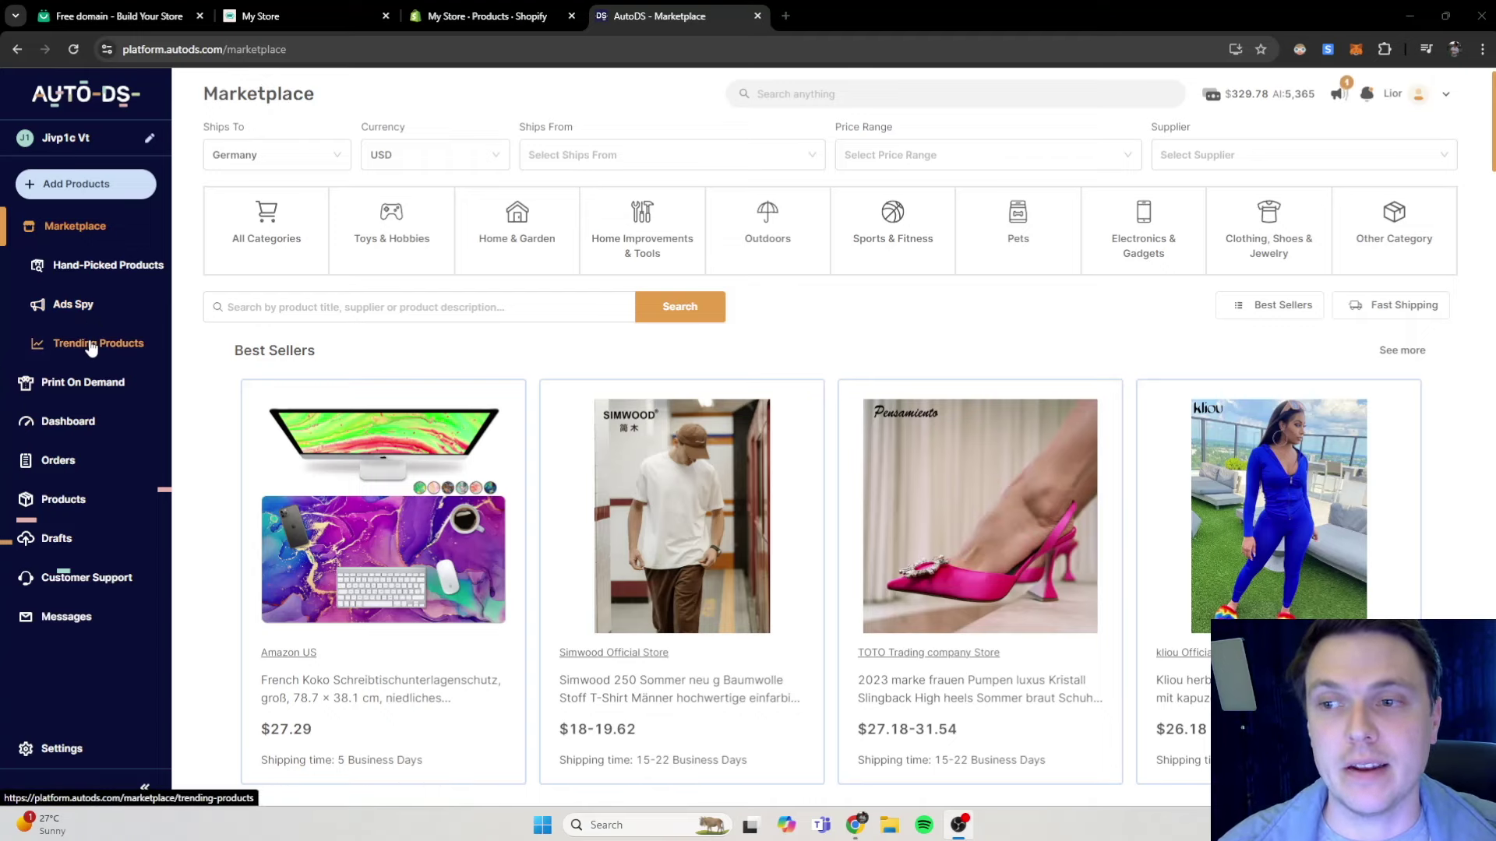
Browse the Ads Spy feed of recent TikTok and Facebook product ads.
click(35, 306)
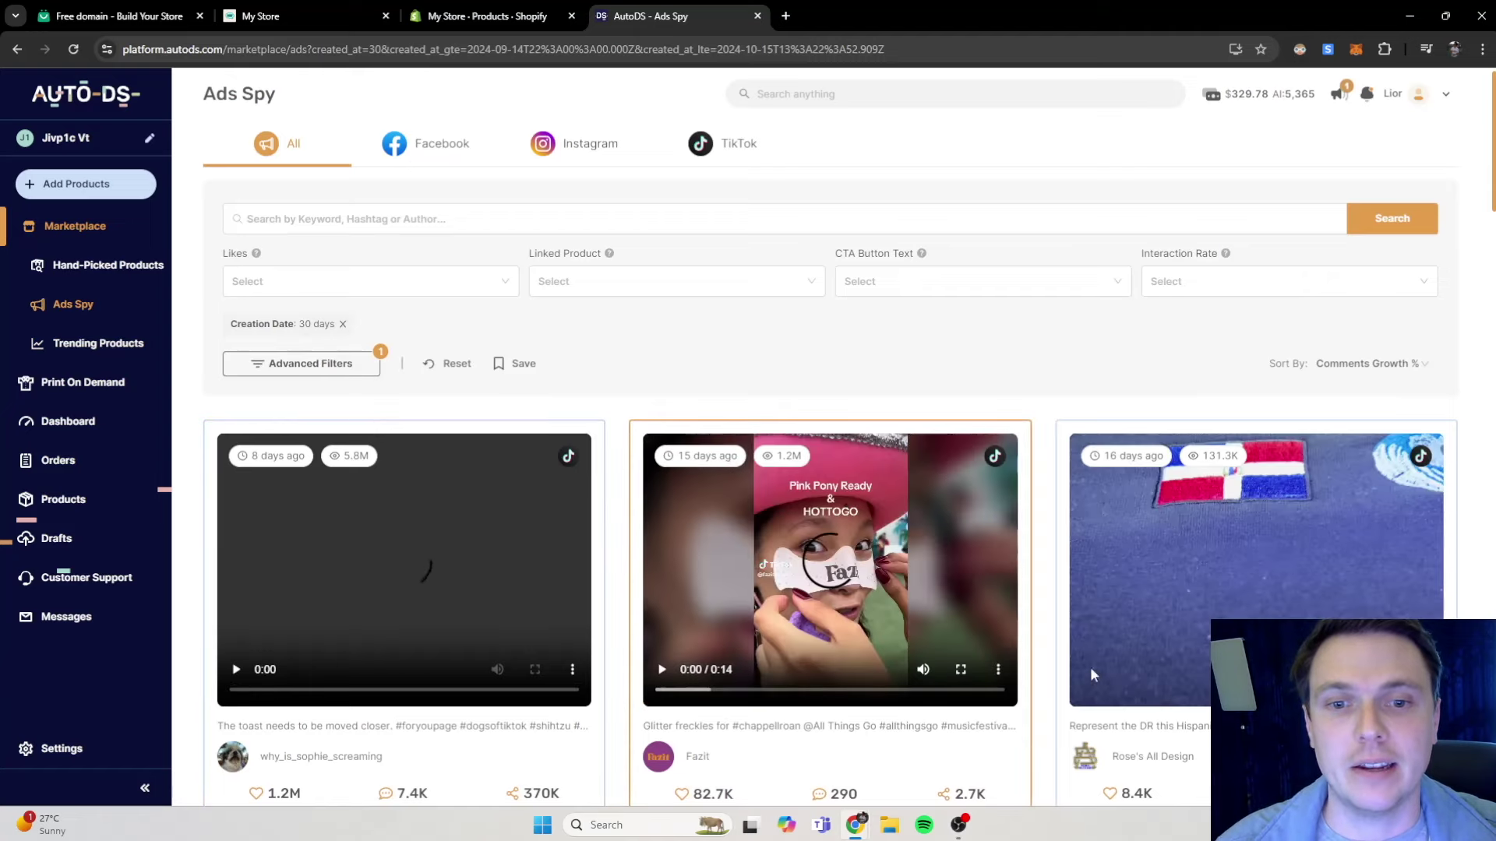
scroll(970, 353, down, 1)
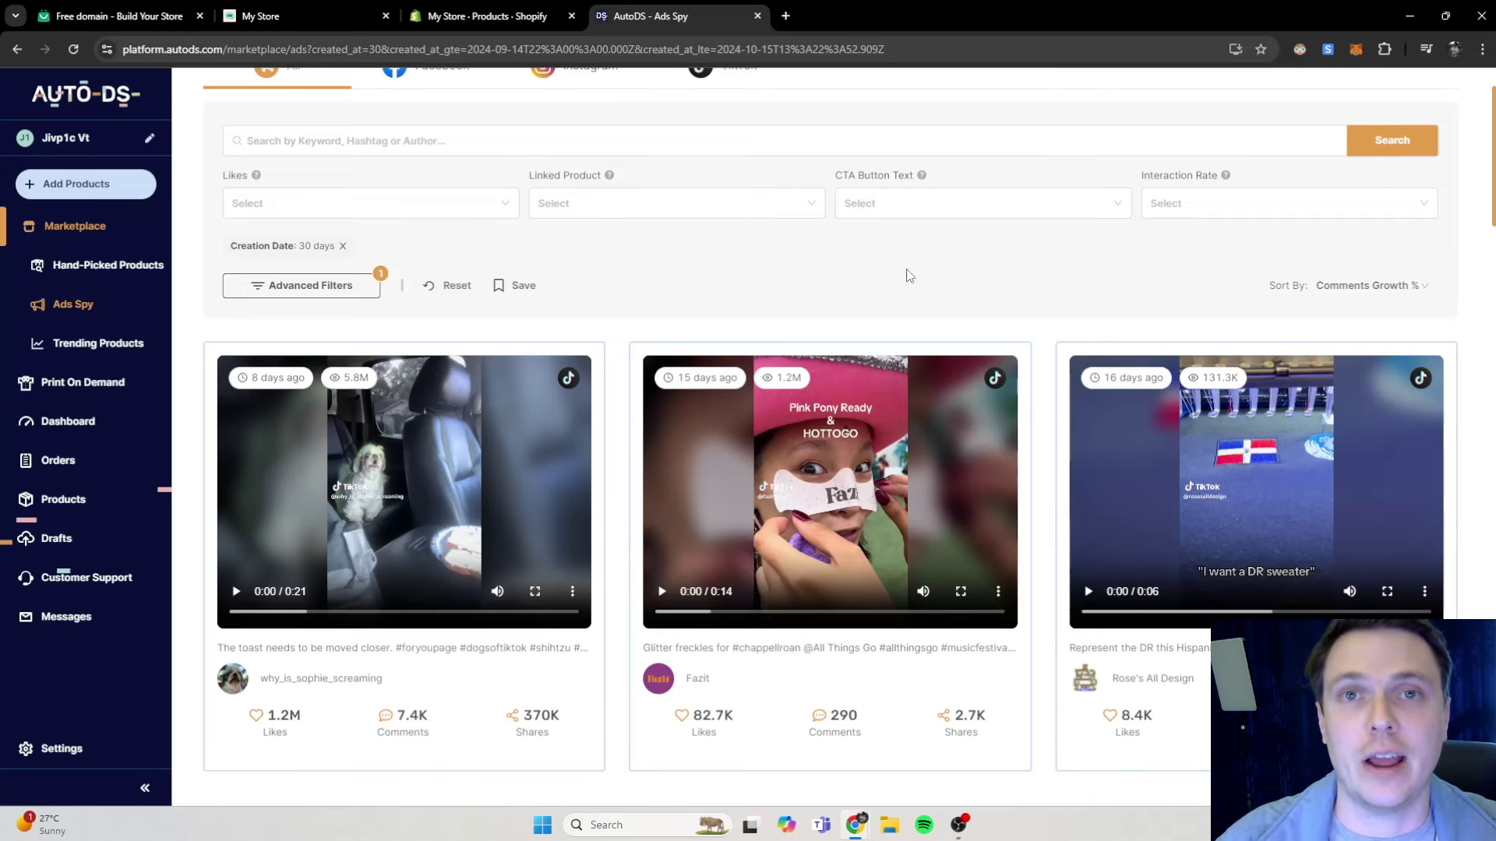
scroll(937, 252, down, 2)
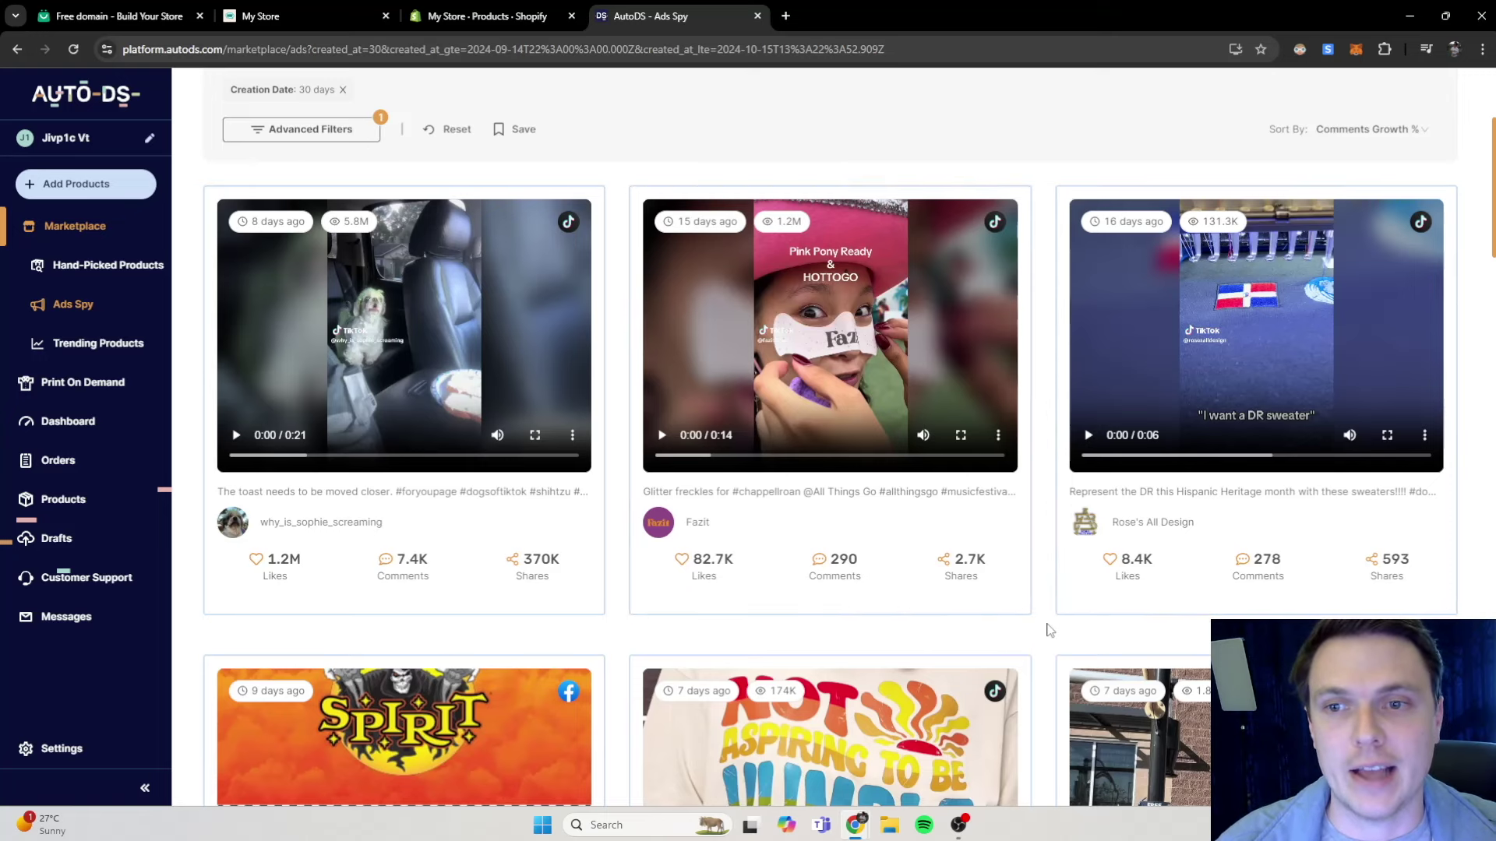
scroll(779, 507, down, 2)
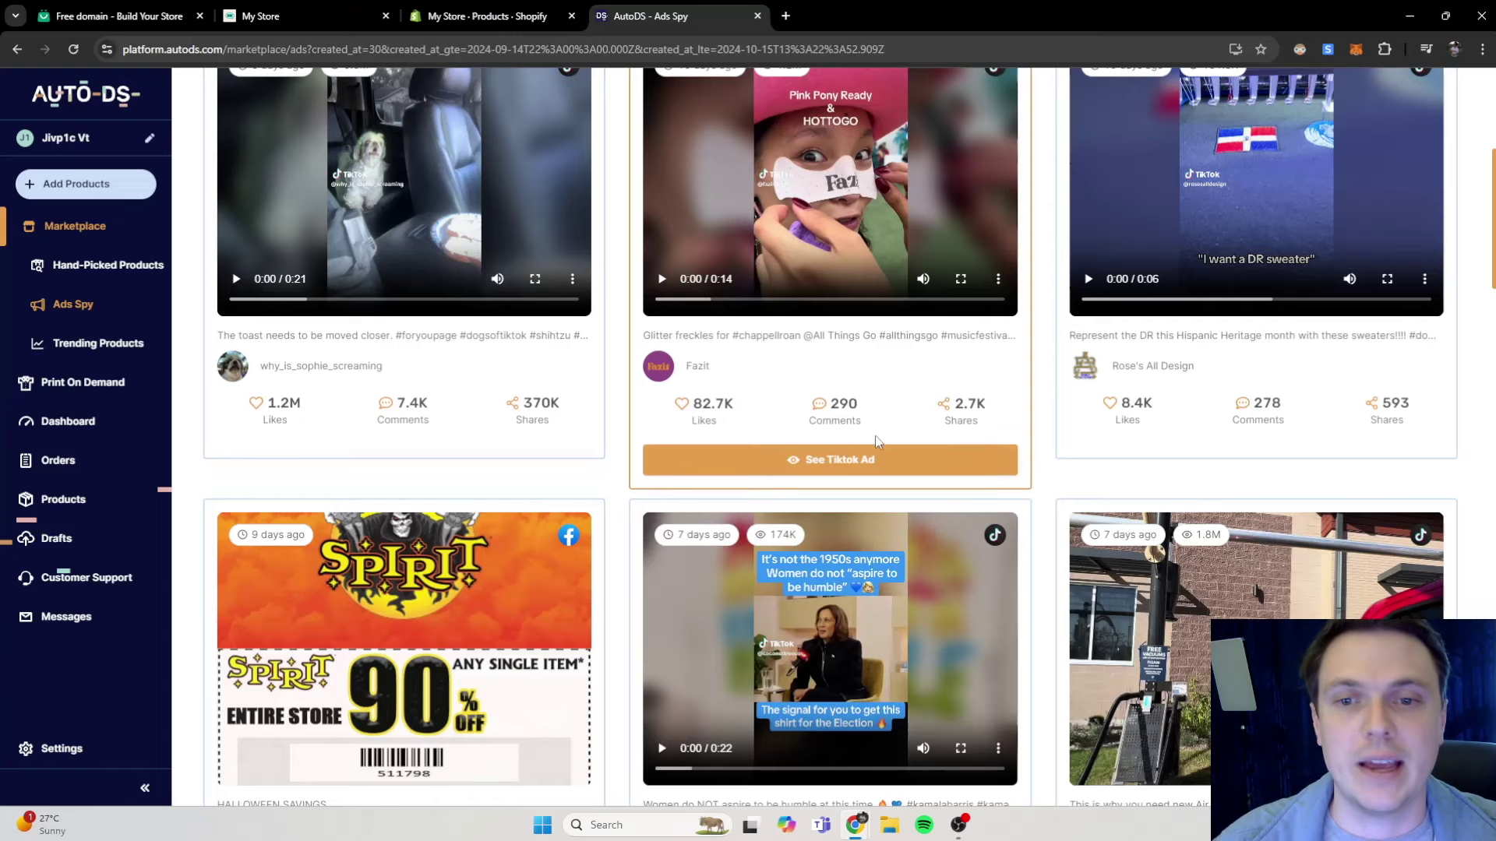
scroll(705, 549, up, 2)
scroll(1083, 475, down, 7)
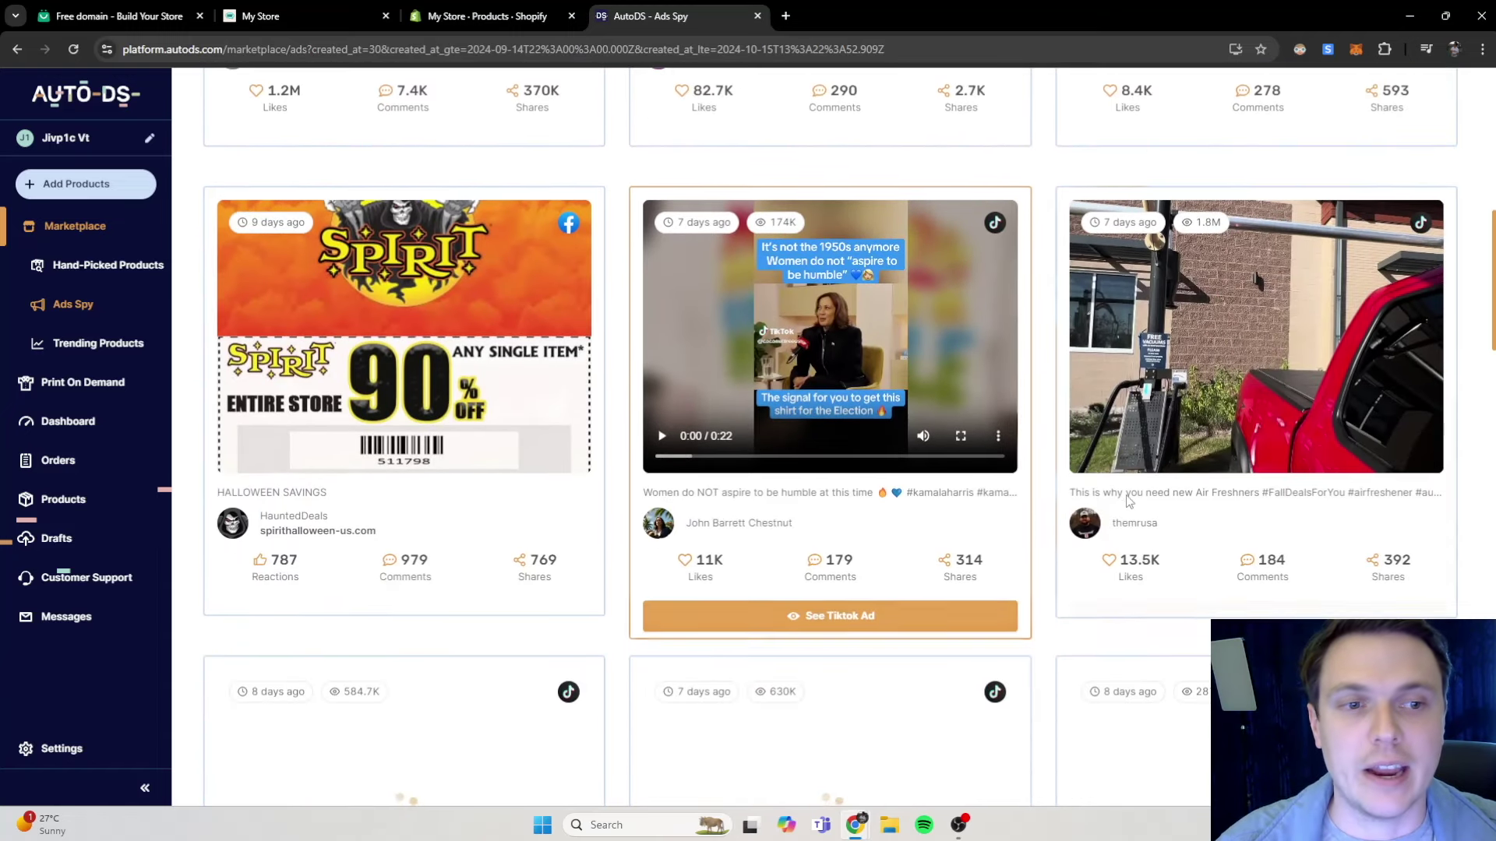
scroll(857, 503, down, 5)
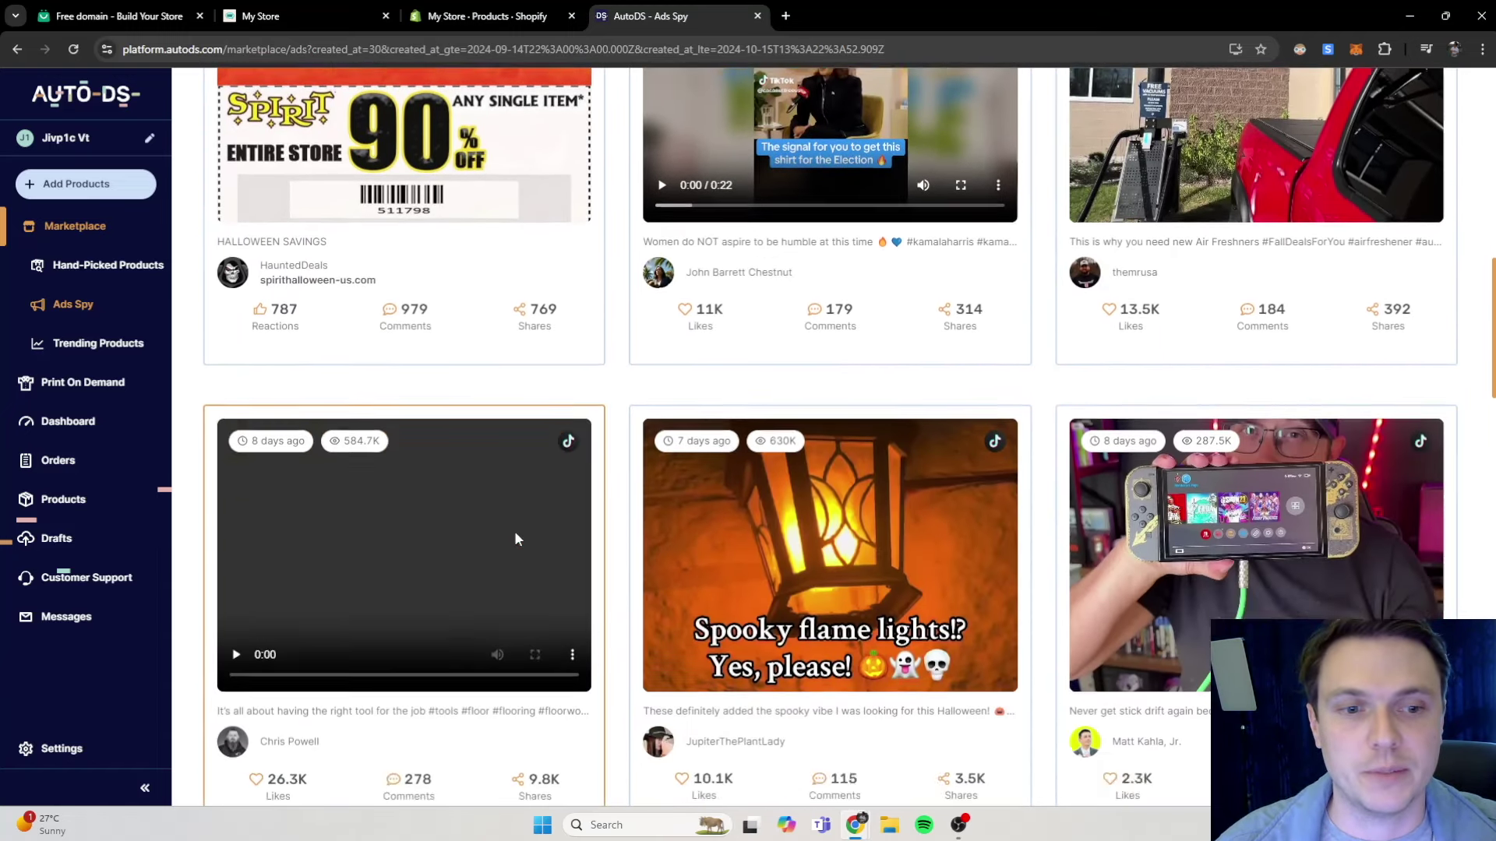
scroll(1129, 467, down, 1)
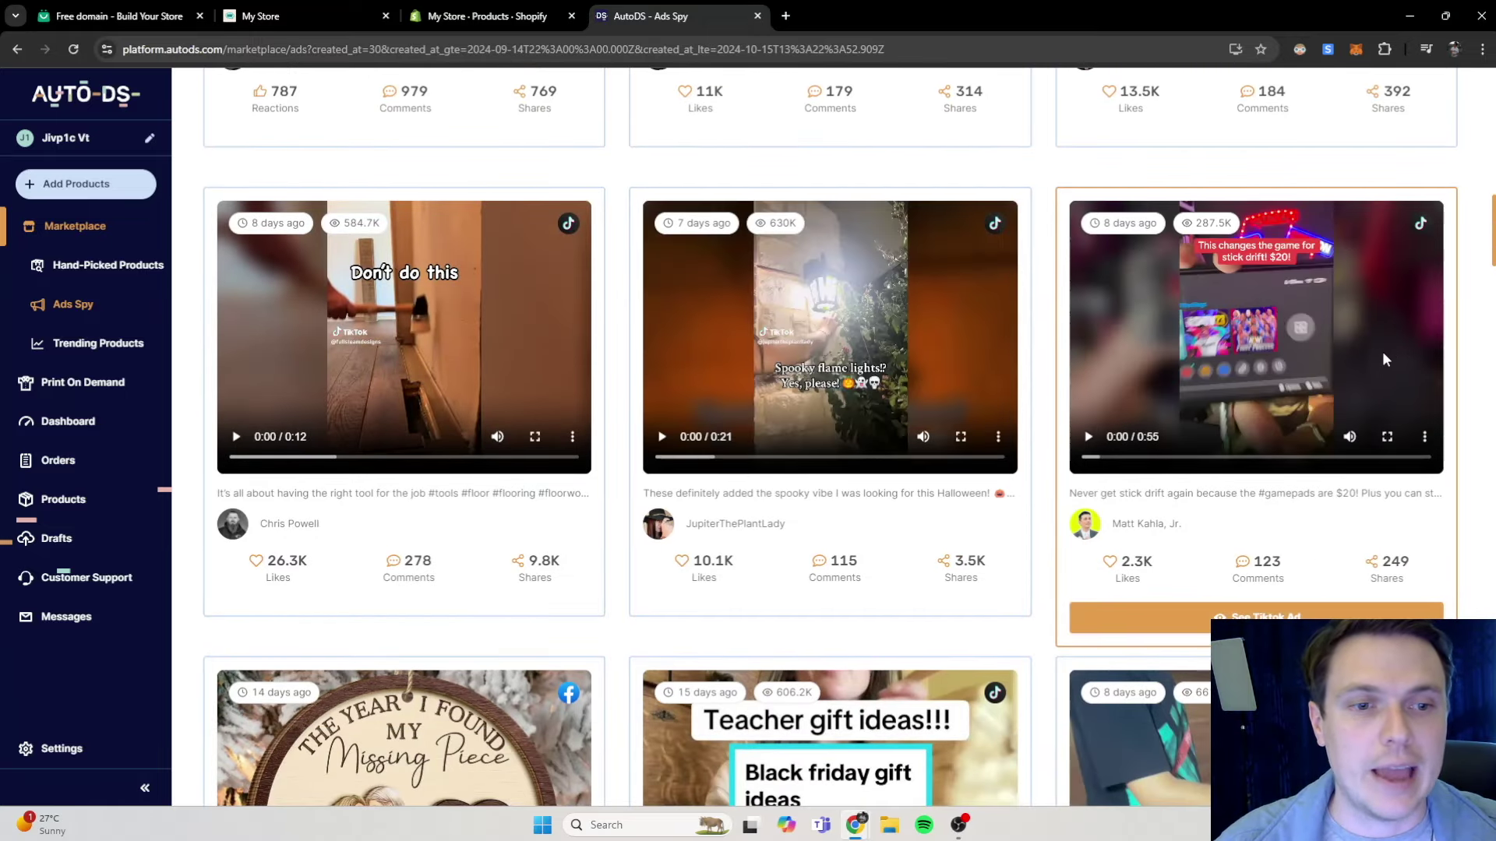
scroll(1117, 648, down, 1)
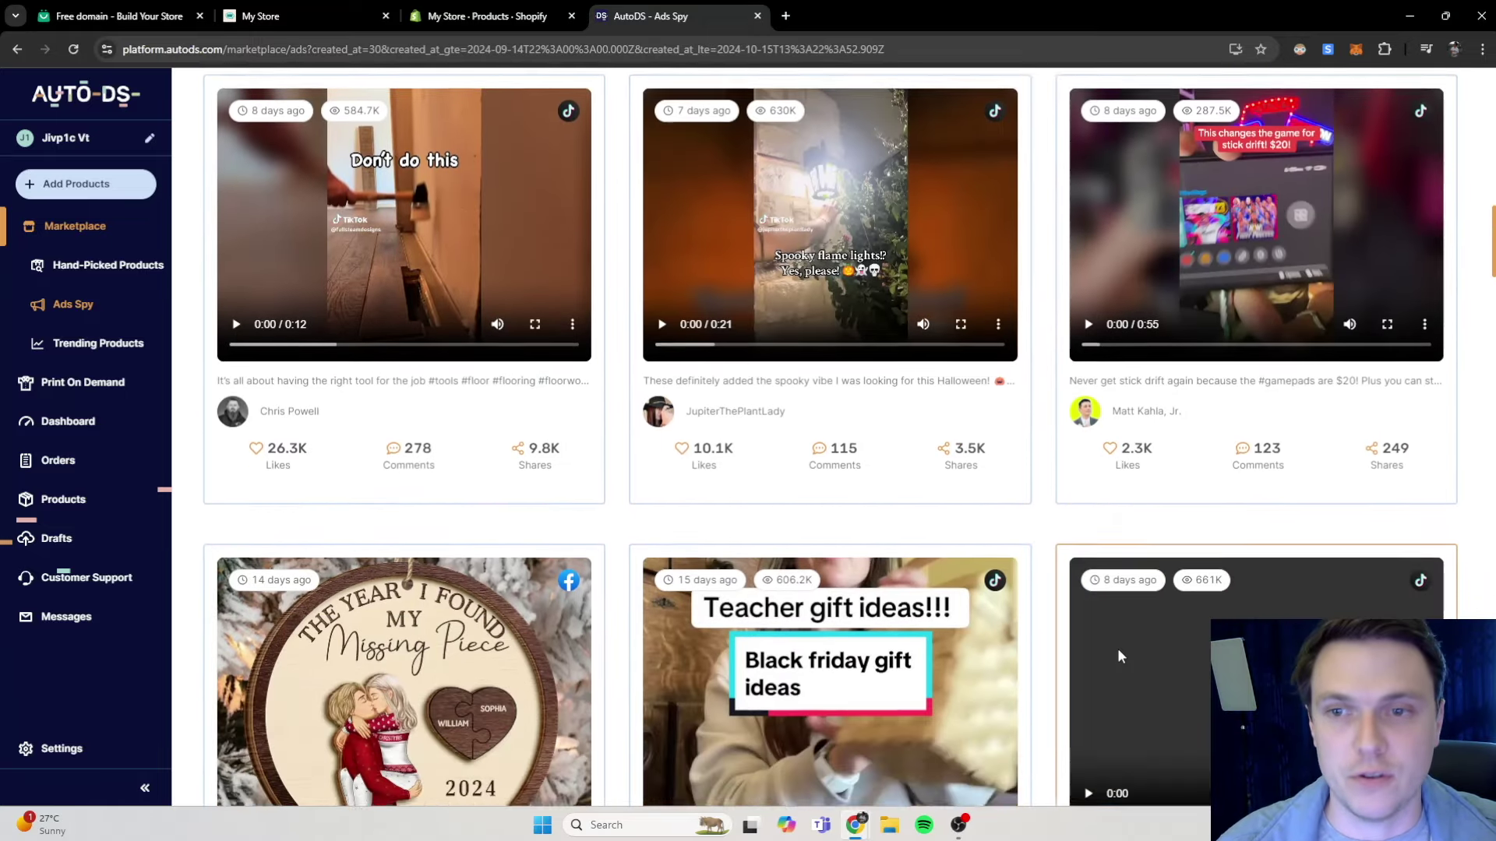
scroll(1117, 648, down, 4)
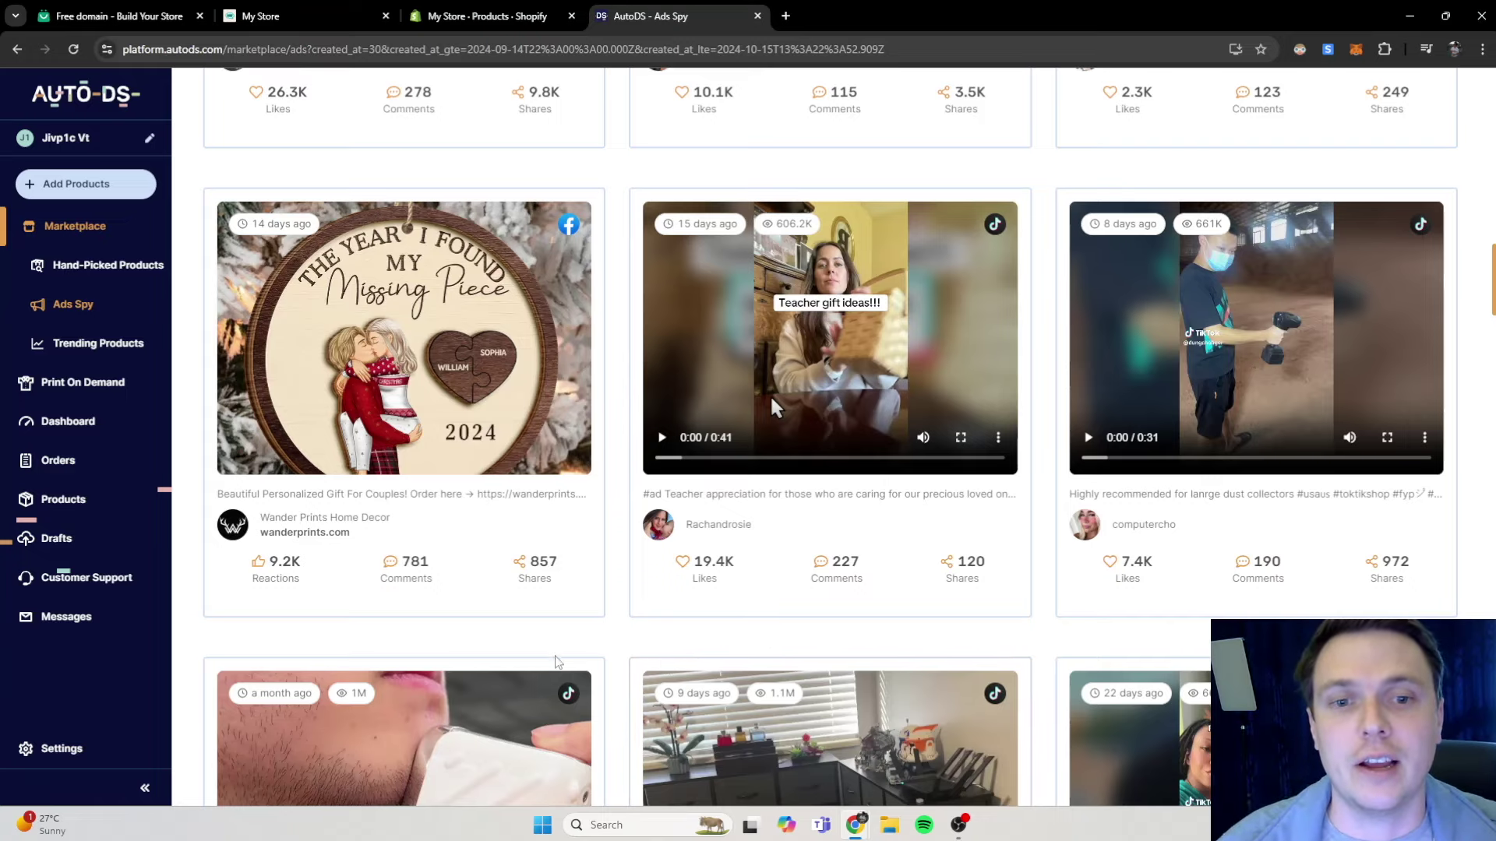
scroll(557, 661, down, 5)
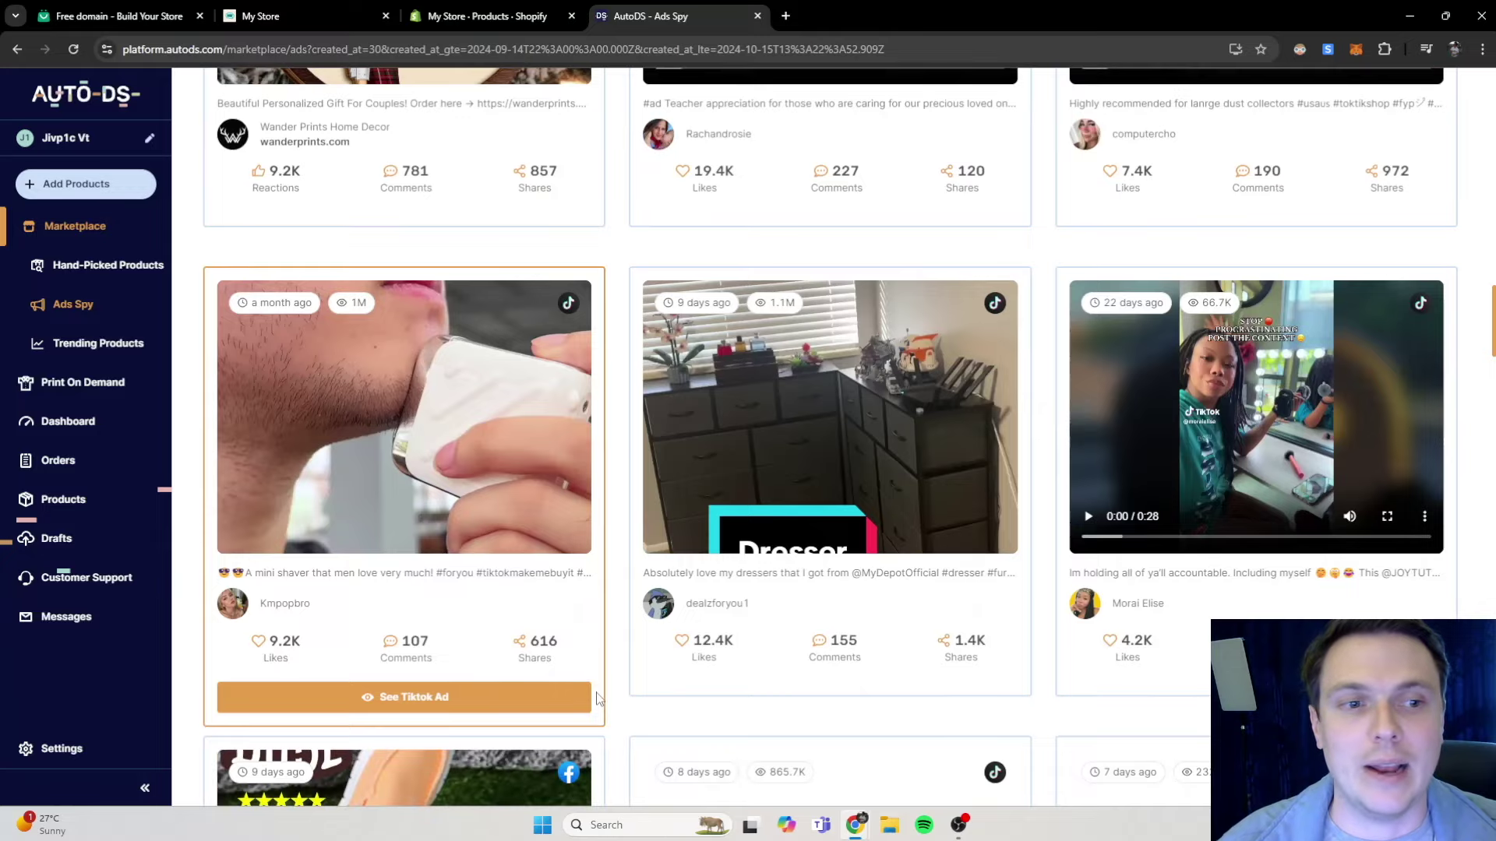
scroll(598, 699, down, 7)
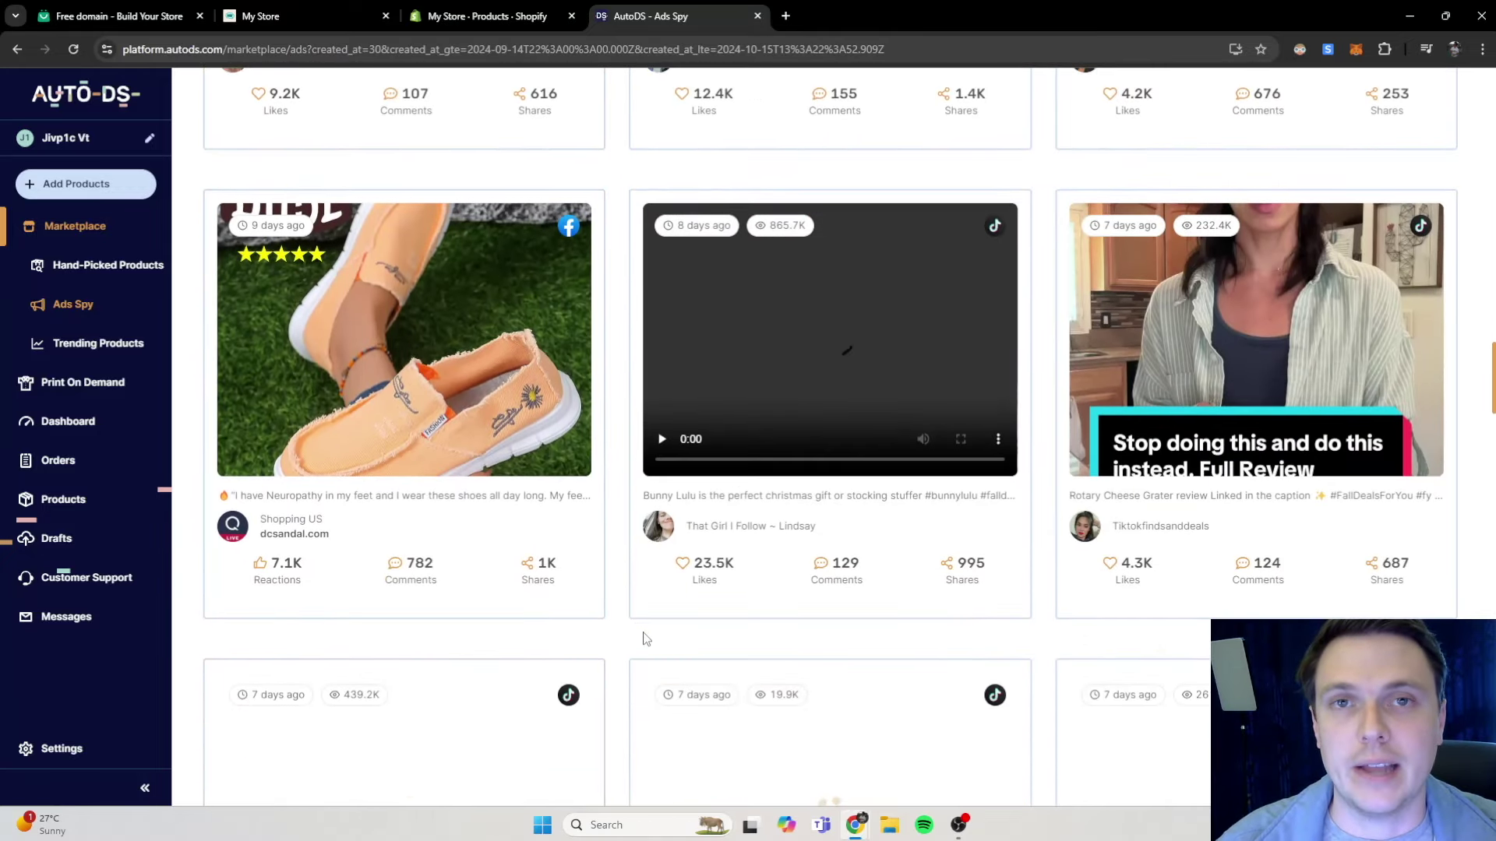
scroll(650, 668, down, 7)
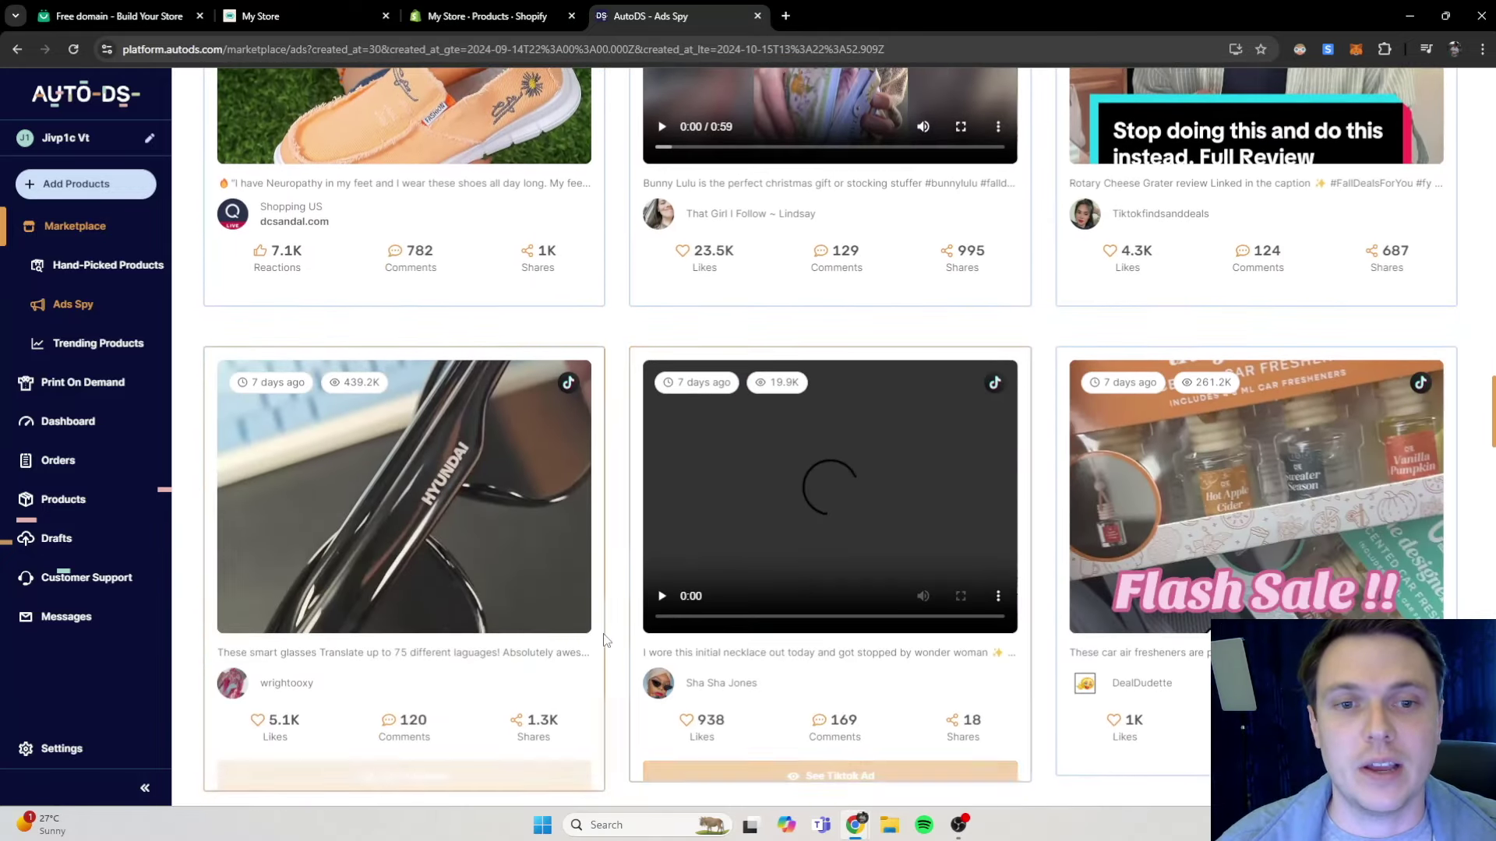
scroll(610, 639, up, 7)
scroll(610, 639, up, 2)
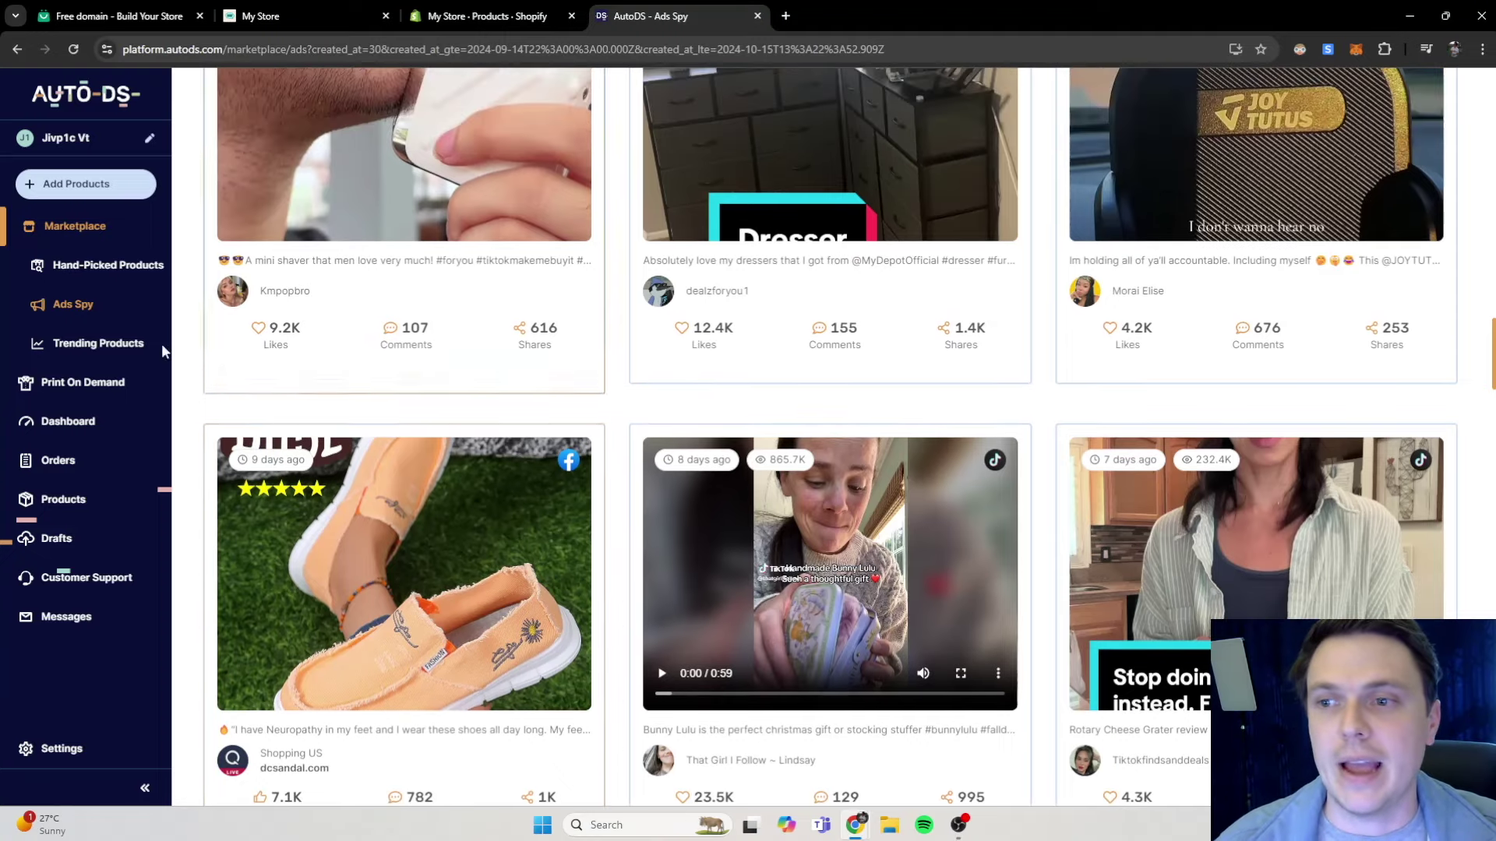
Browse the all-category Trending Products grid sorted by 7-day sold growth.
click(93, 343)
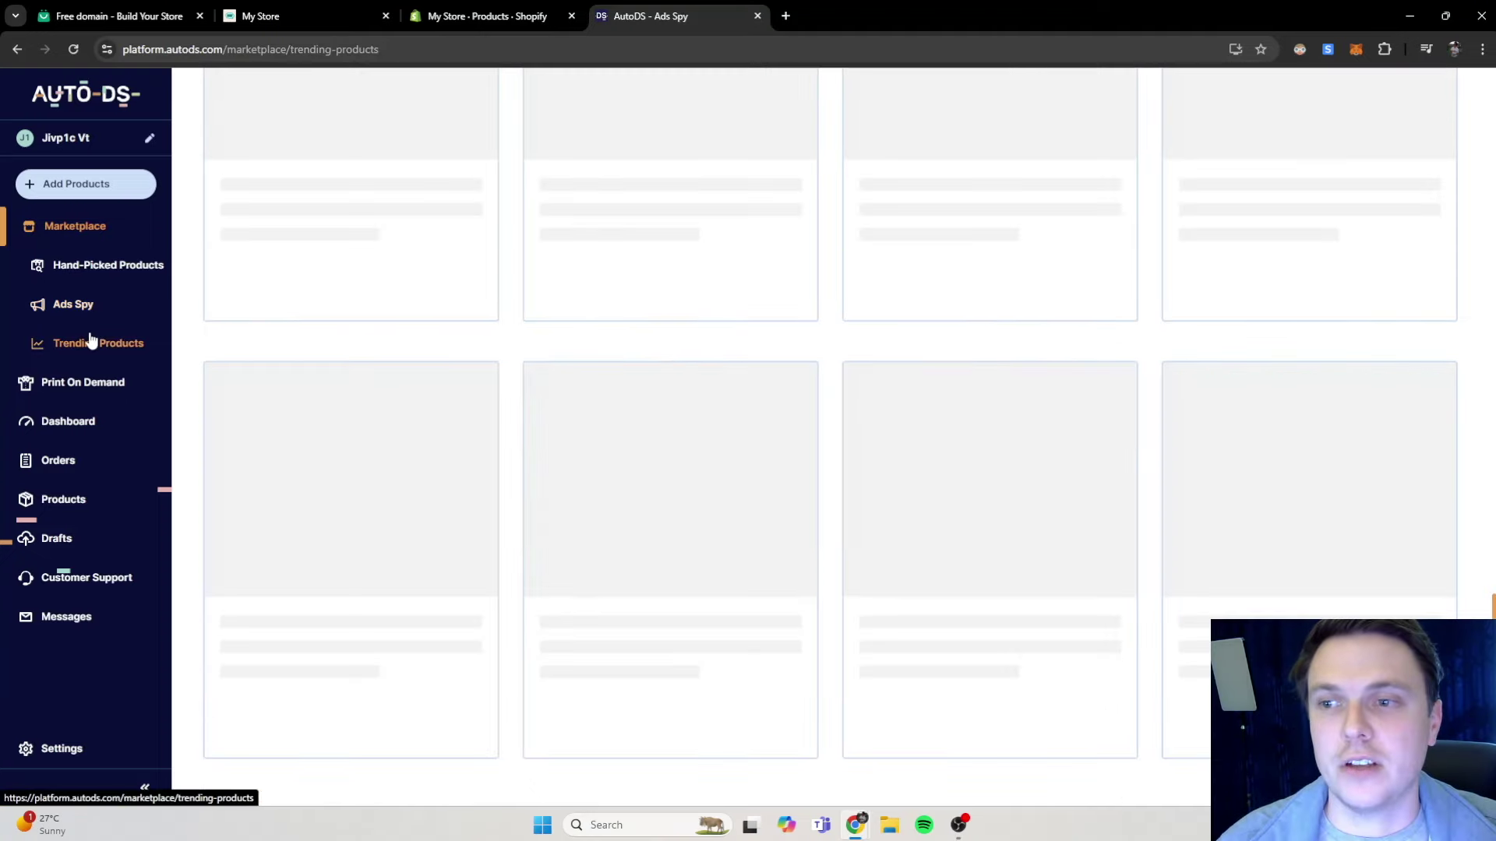
scroll(357, 427, up, 20)
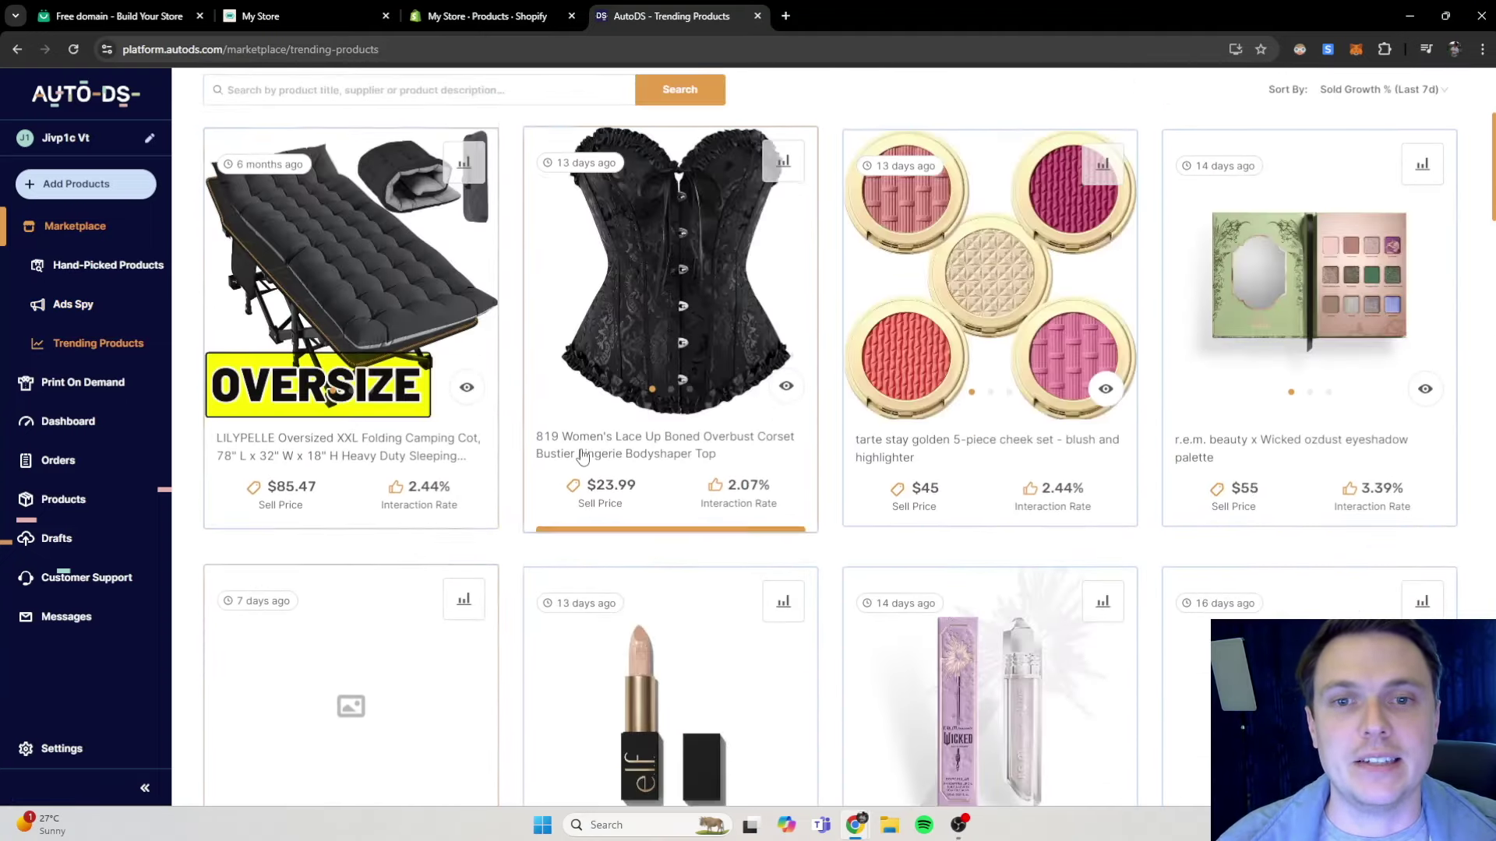
scroll(596, 506, down, 3)
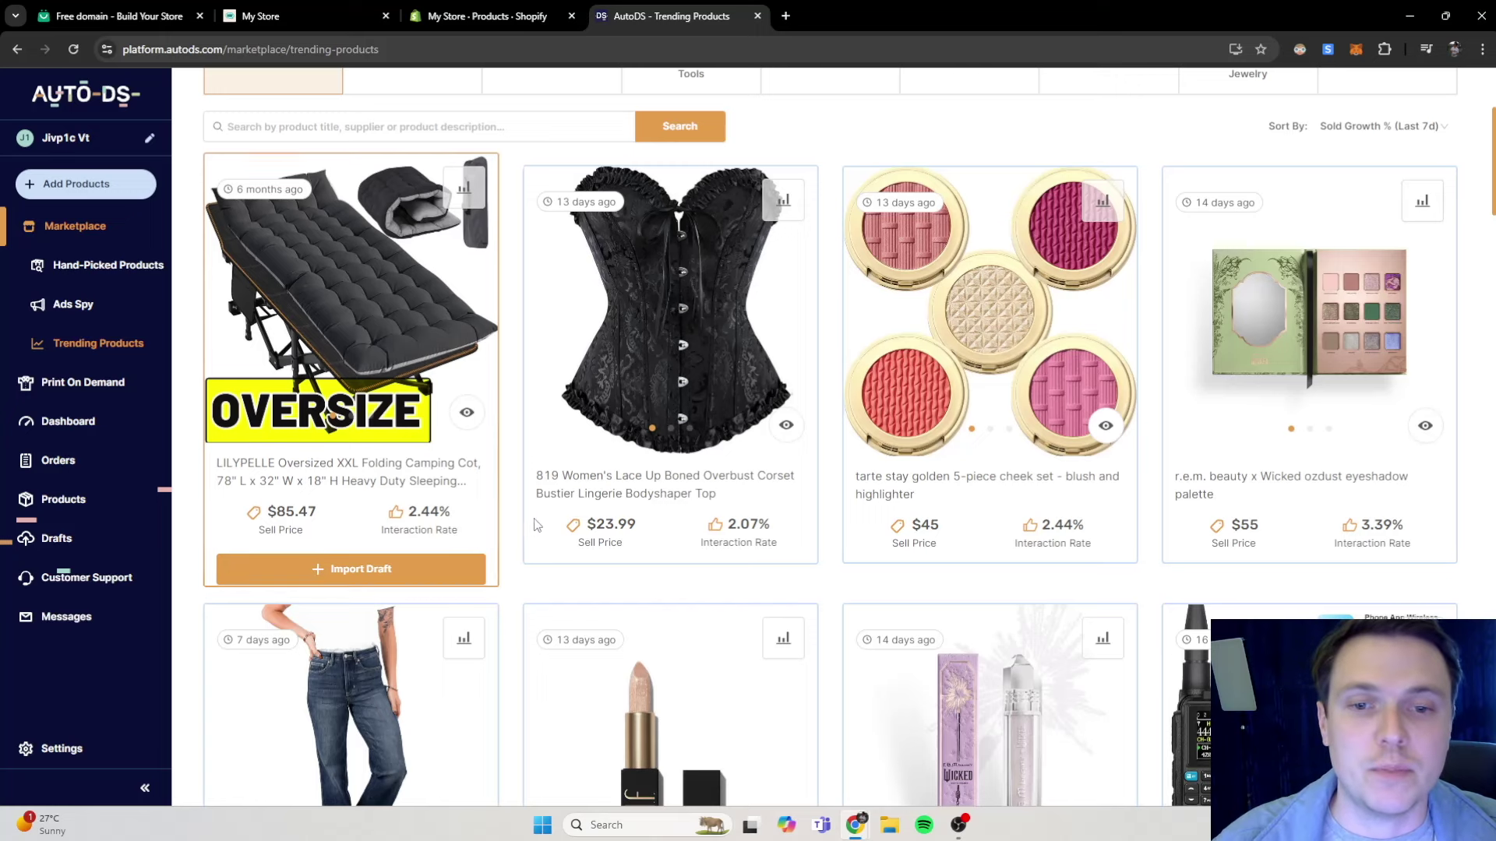
scroll(1001, 475, down, 5)
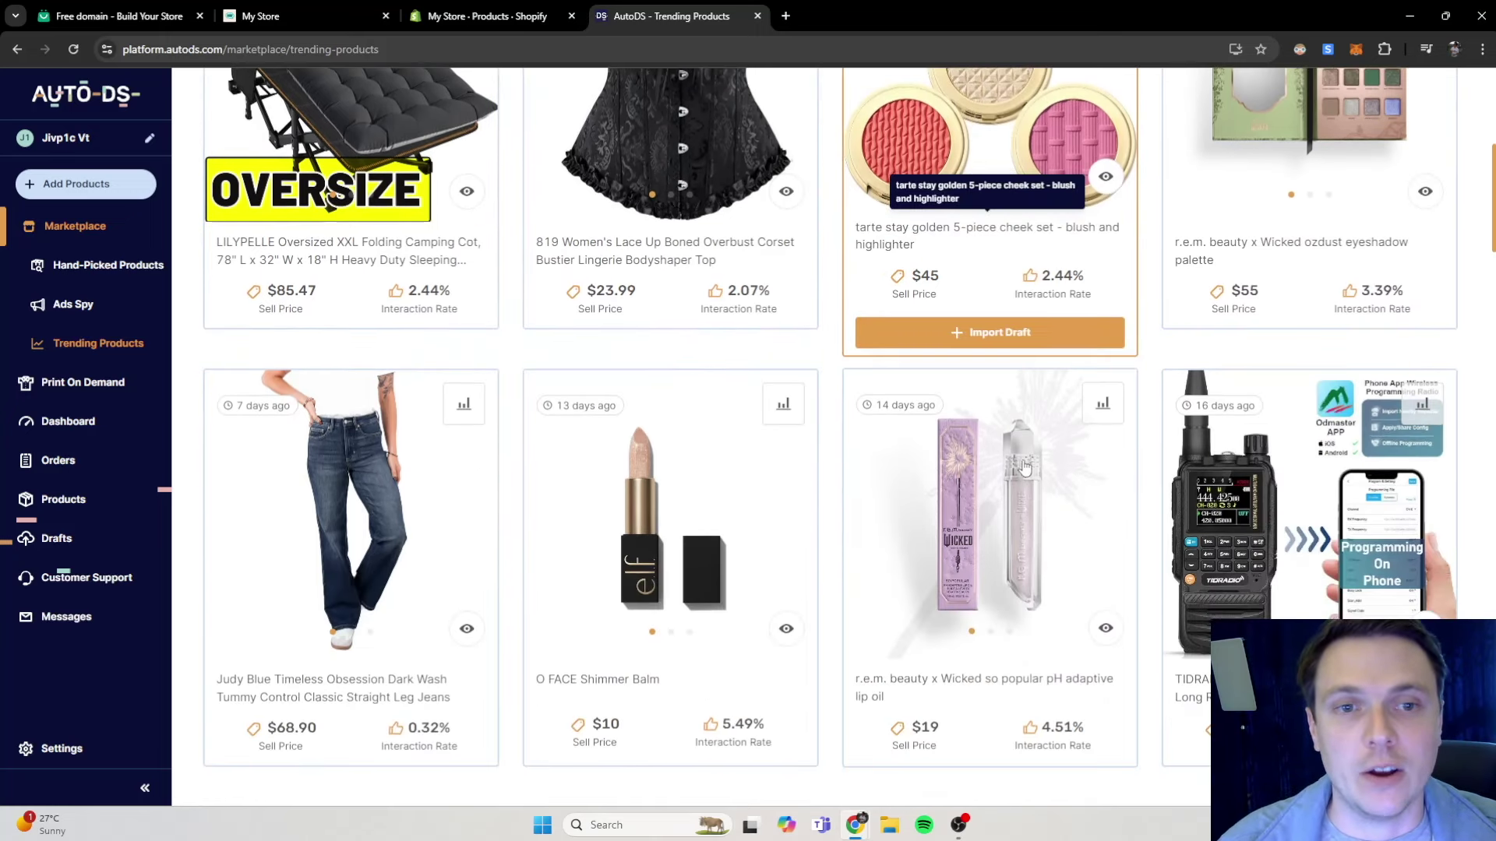
scroll(990, 450, down, 5)
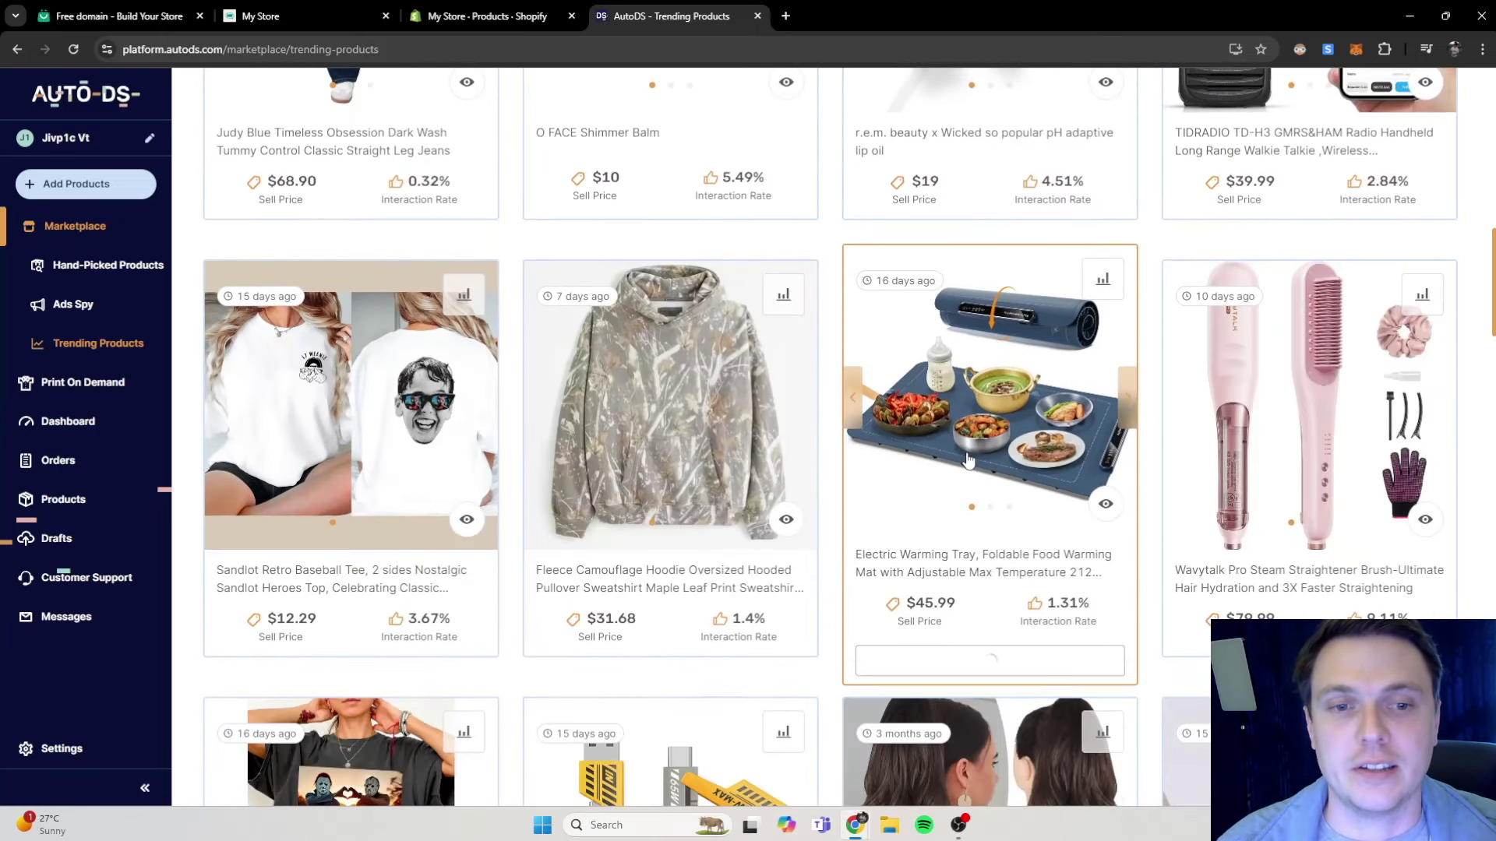
scroll(646, 536, down, 5)
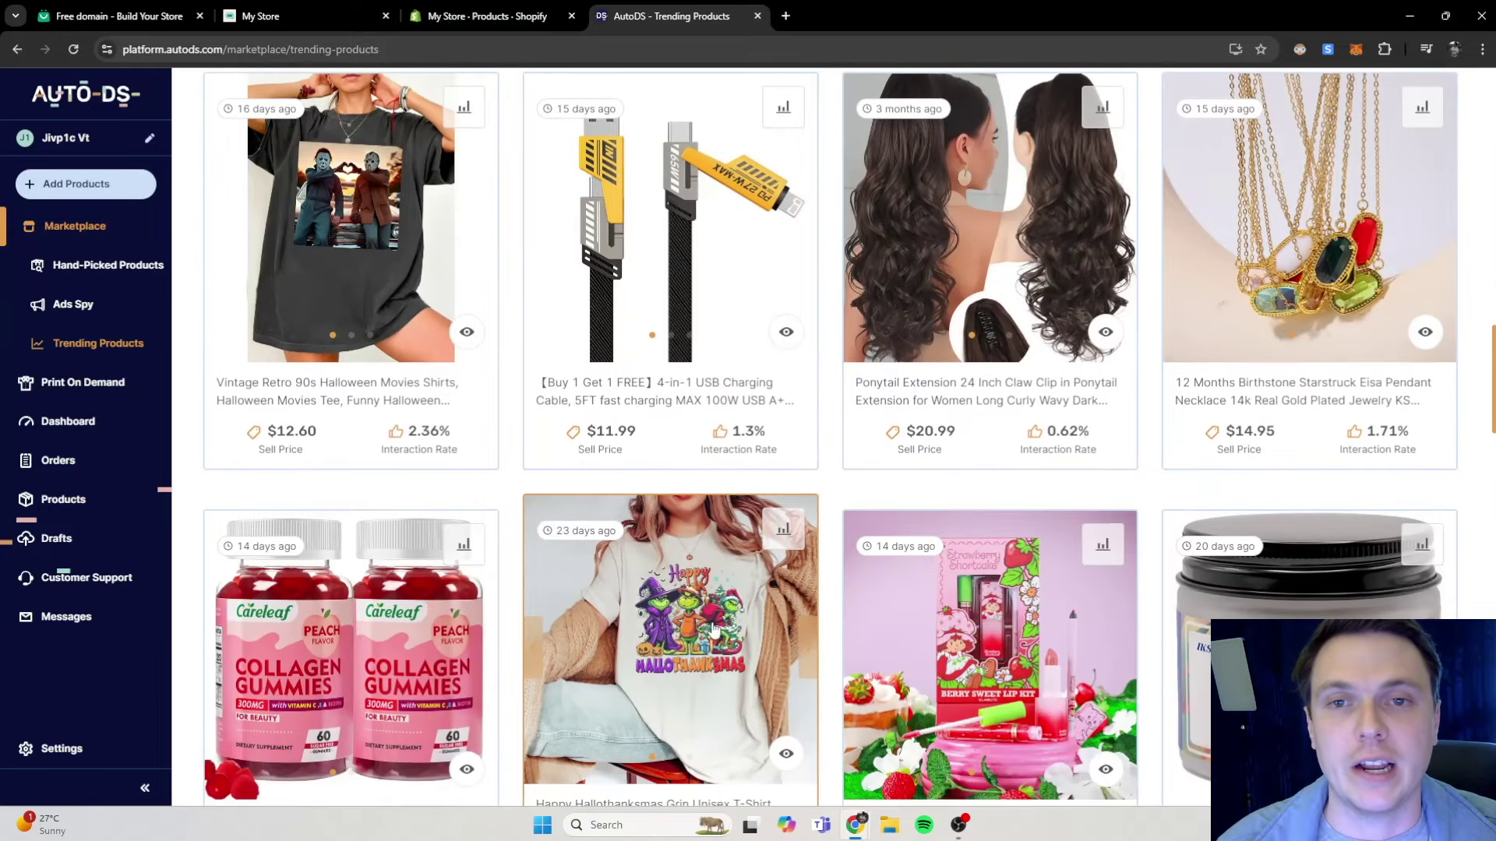
scroll(696, 607, up, 9)
scroll(696, 608, up, 5)
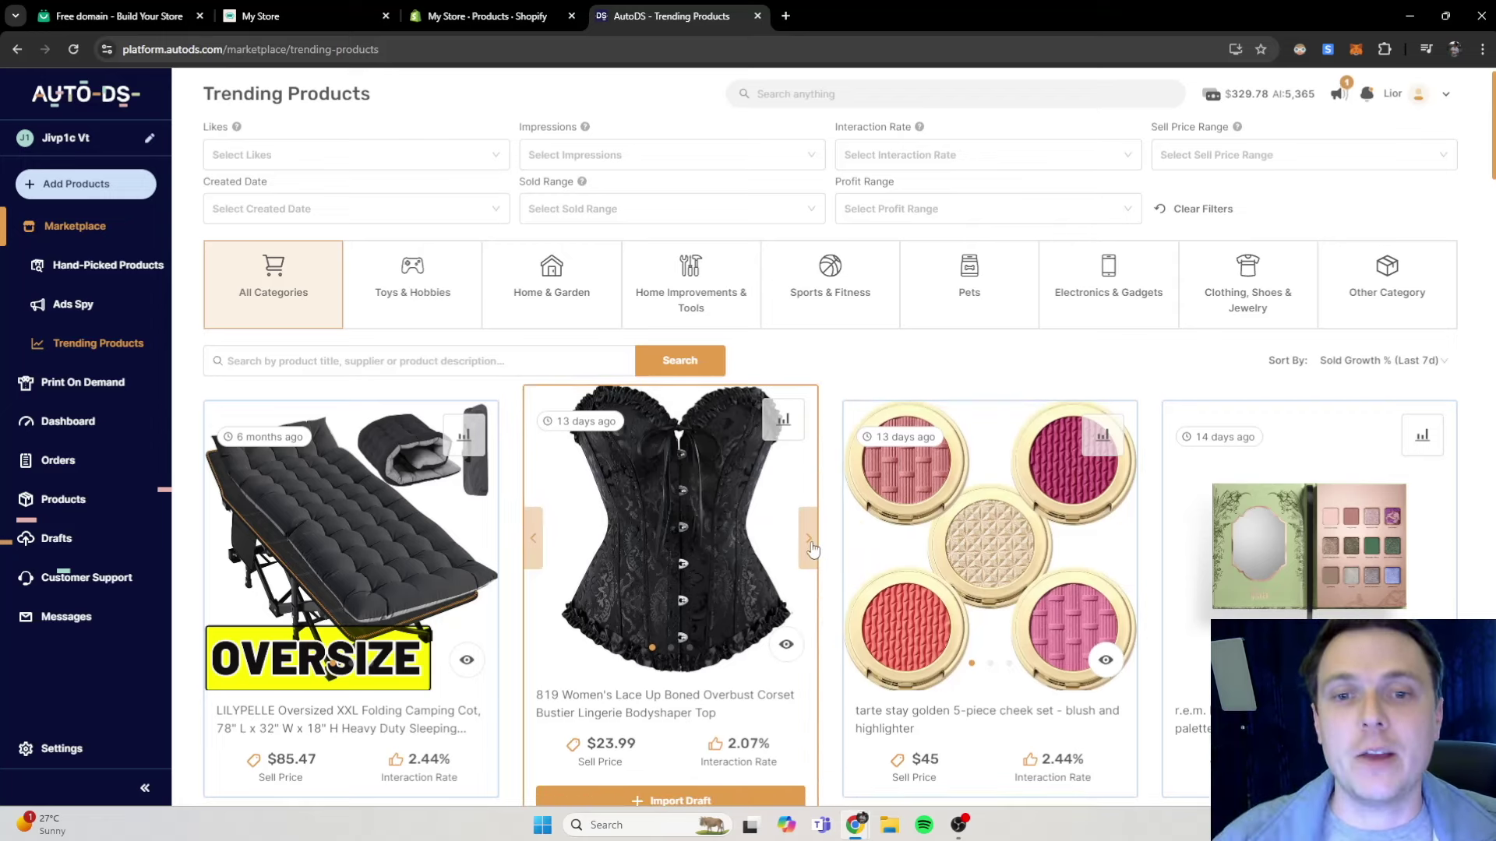
View the Magnetic Wireless Power Bank at R 267.30 in the storefront's New Arrivals.
click(261, 16)
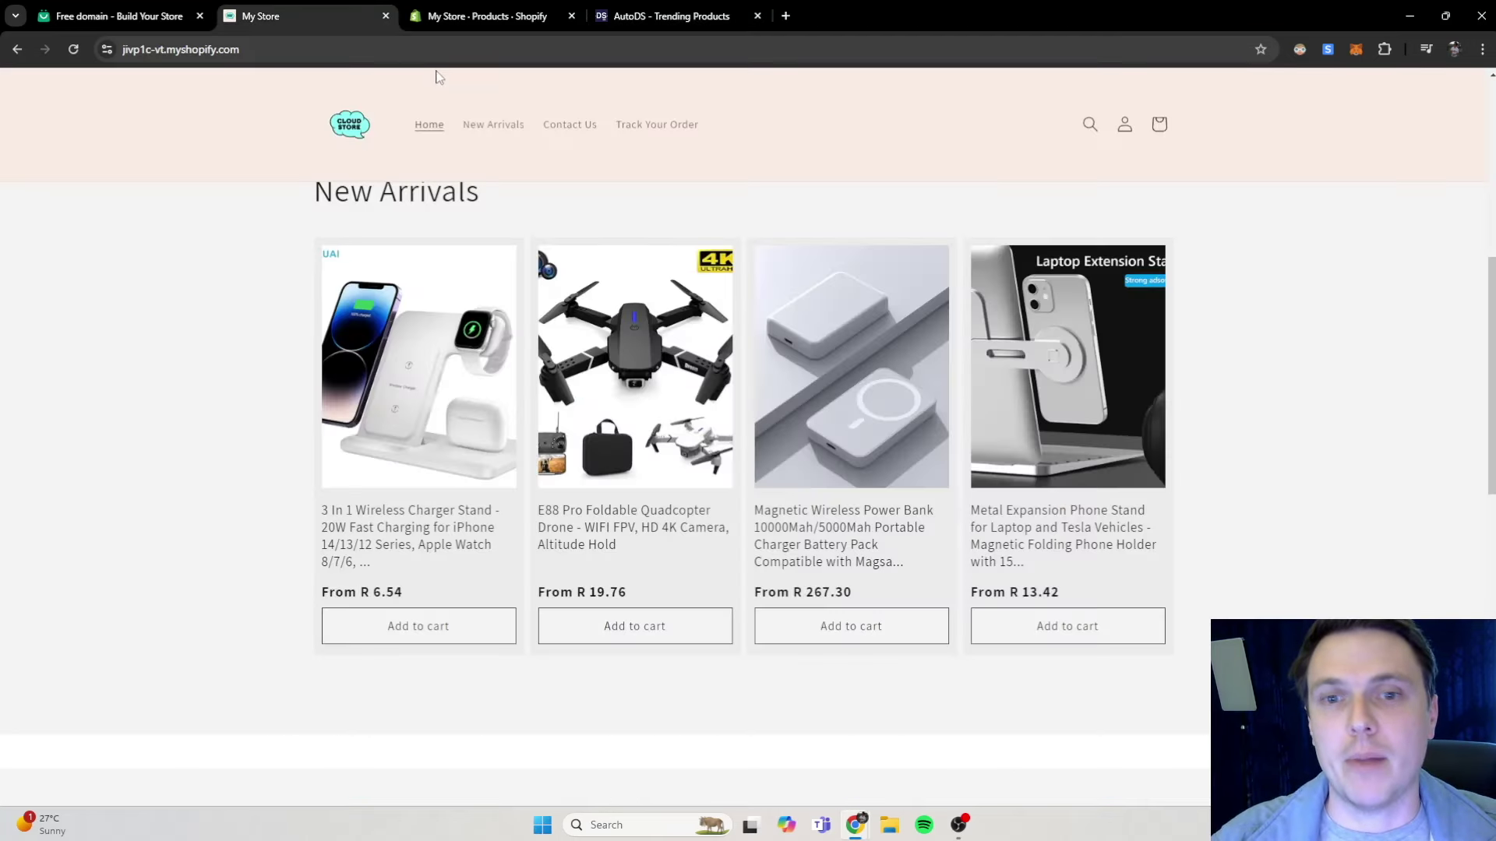
scroll(766, 419, down, 1)
scroll(766, 419, up, 3)
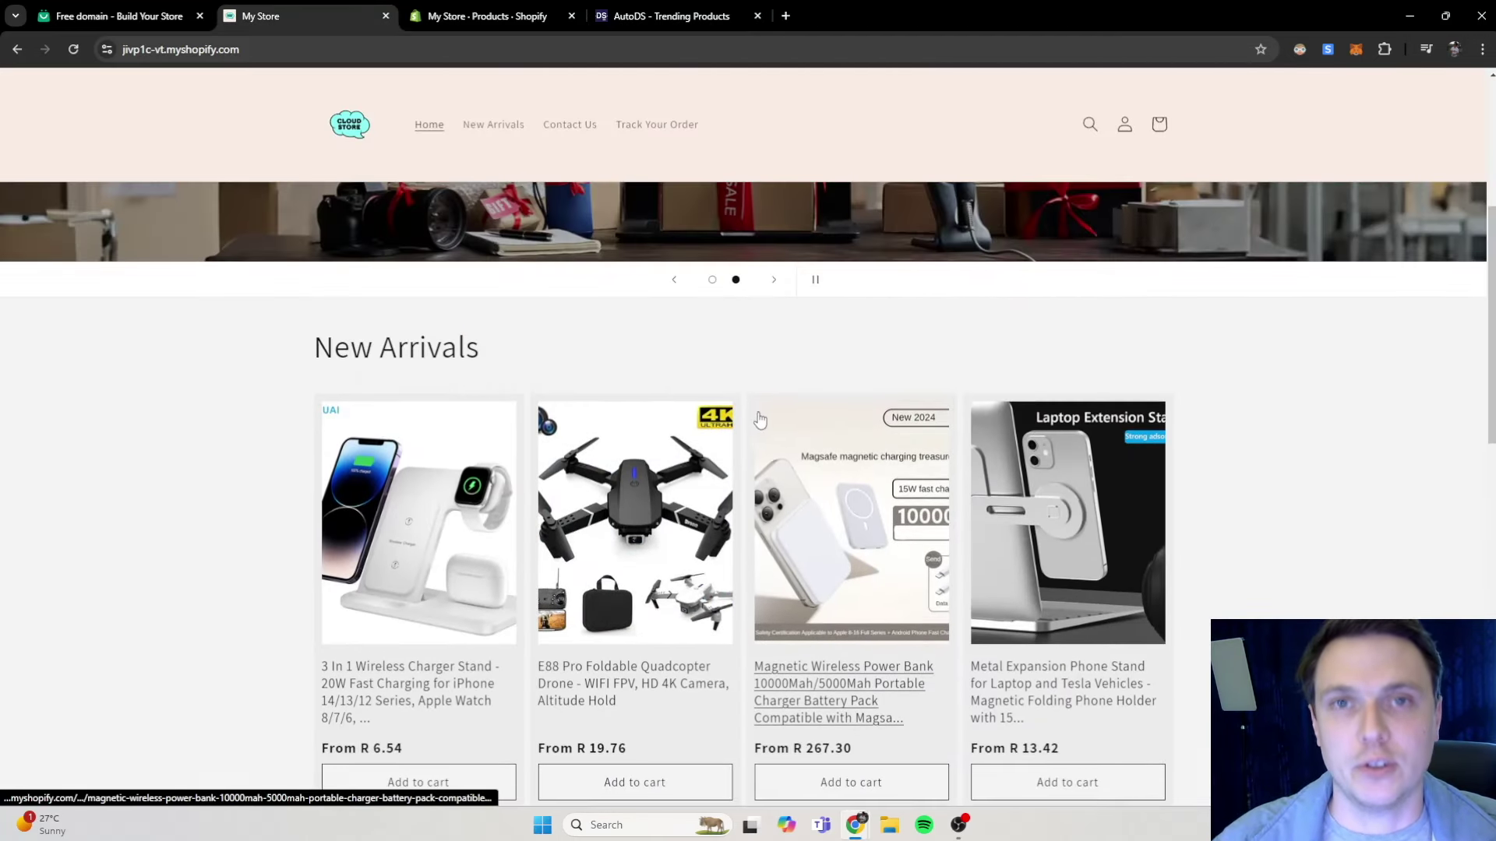